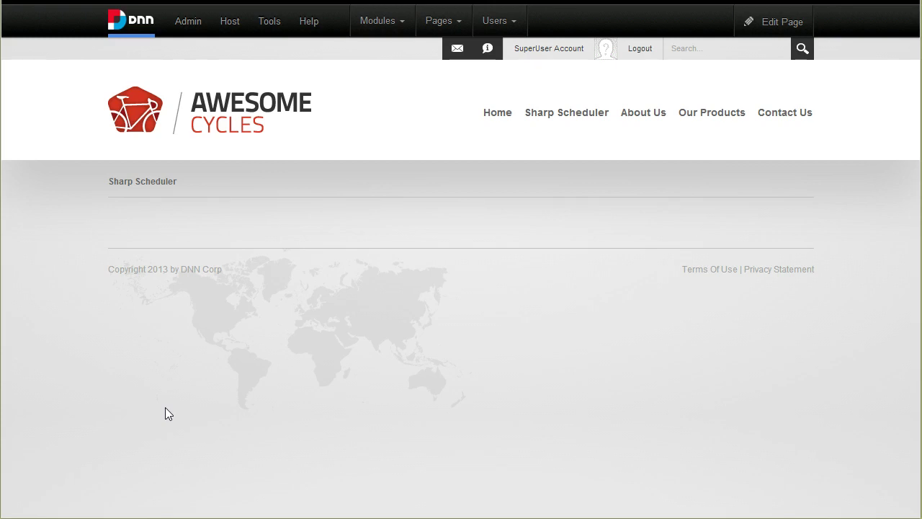
Open DNN's Host Schedule page from the Host > Advanced menu.
mouse_move(241, 20)
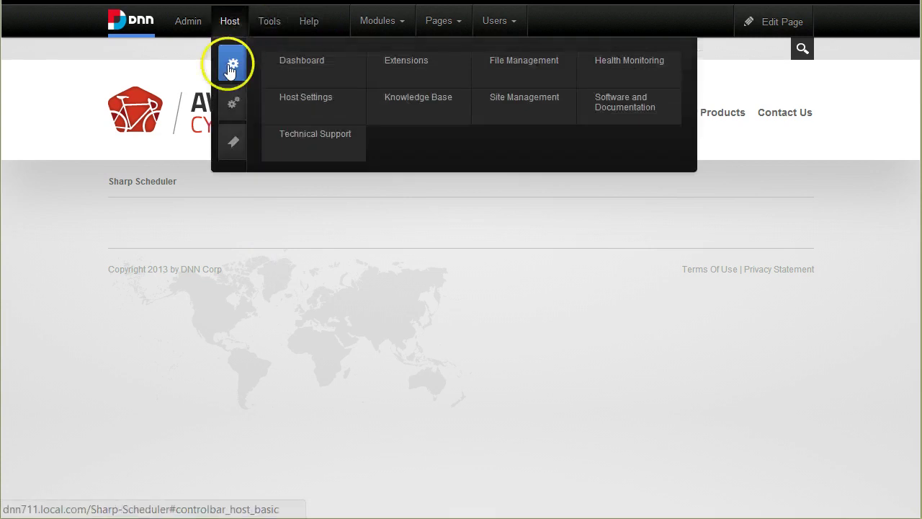
mouse_move(232, 101)
click(518, 140)
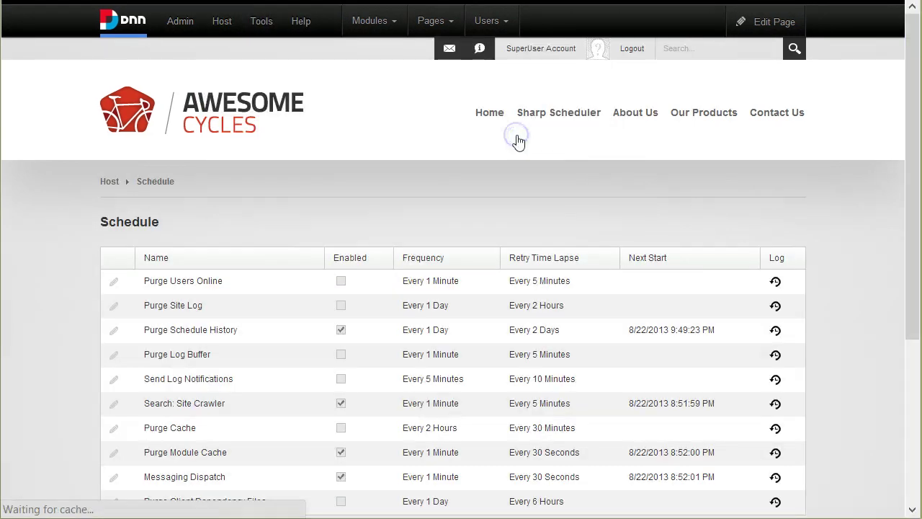
scroll(494, 180, down, 1)
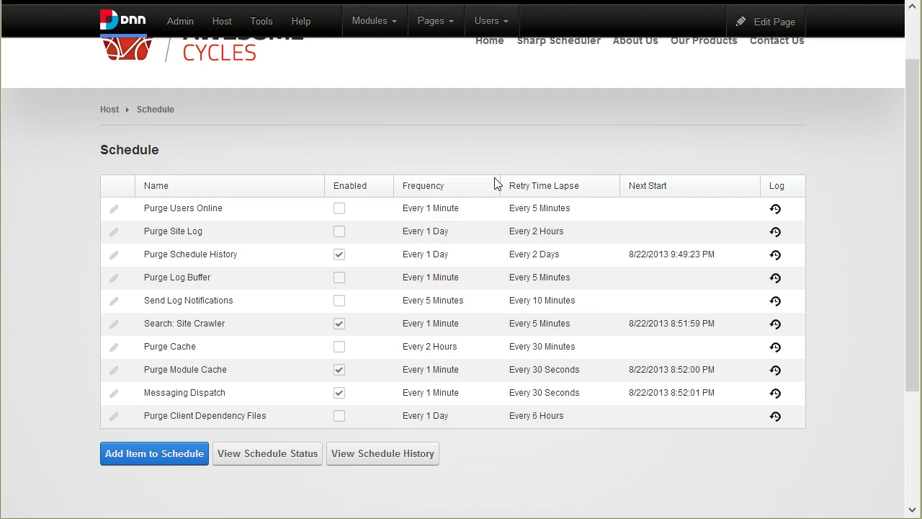
click(521, 181)
Add the avt.SharpScheduler module to the Sharp Scheduler page, showing 10 threads and 0 jobs.
scroll(523, 195, up, 2)
click(581, 117)
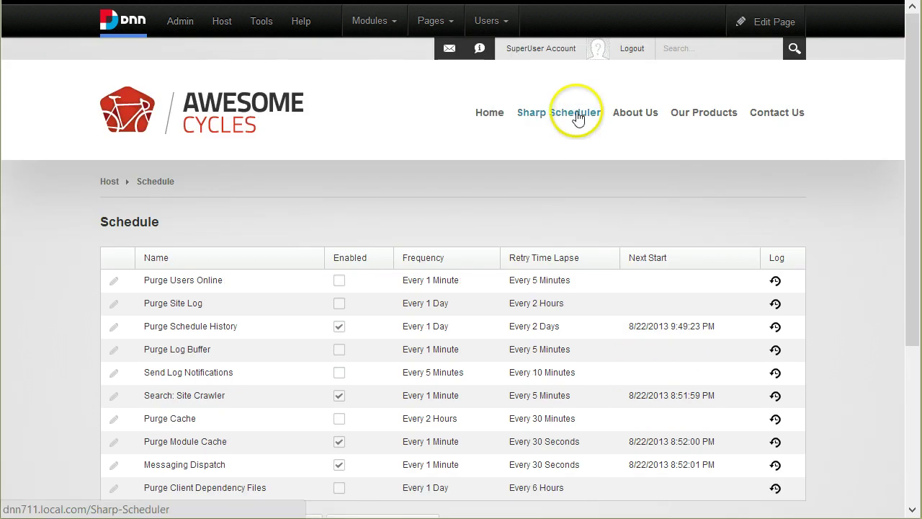
mouse_move(378, 23)
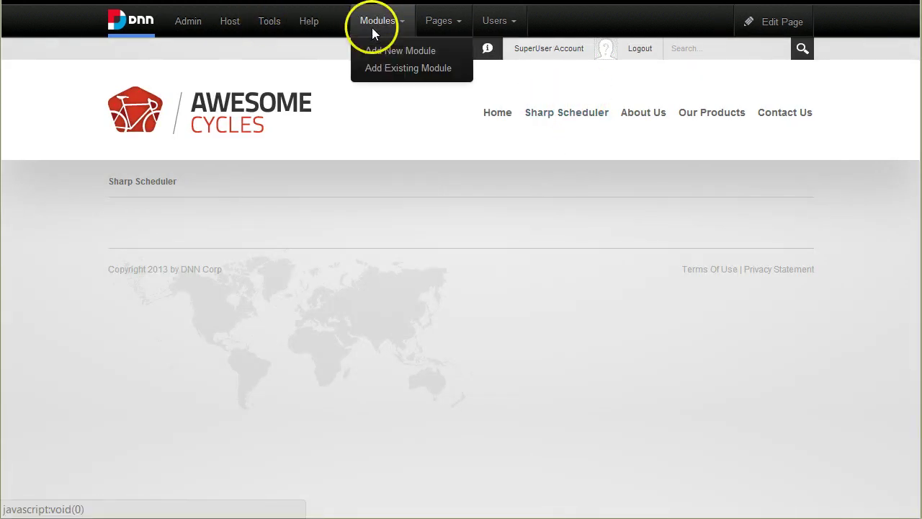
click(388, 60)
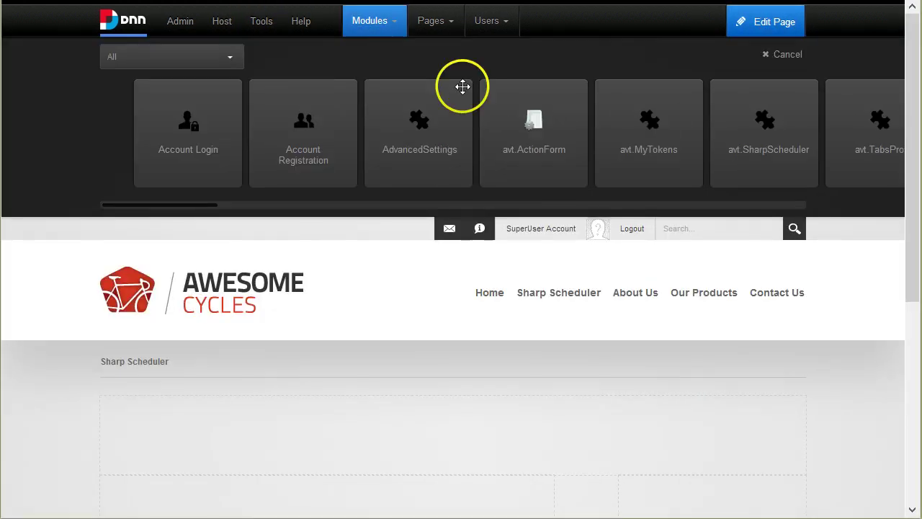
drag(731, 130, 457, 454)
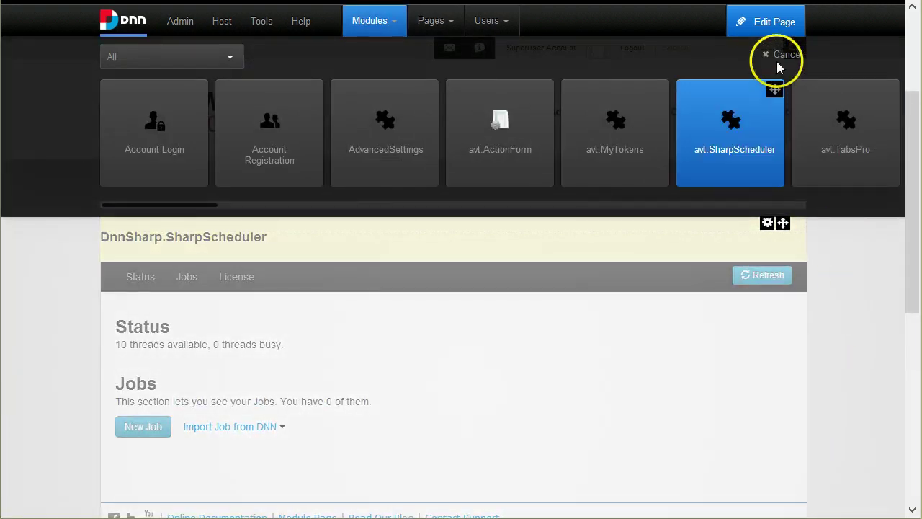
click(786, 54)
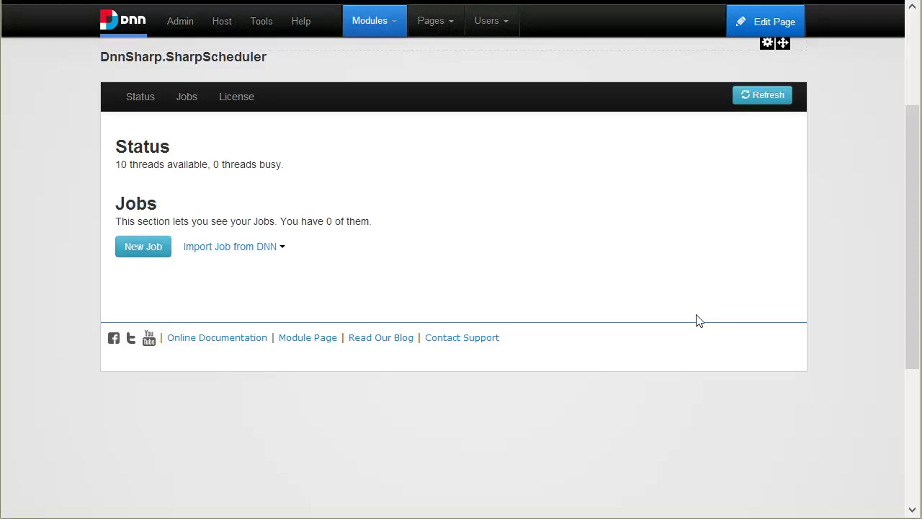
click(370, 453)
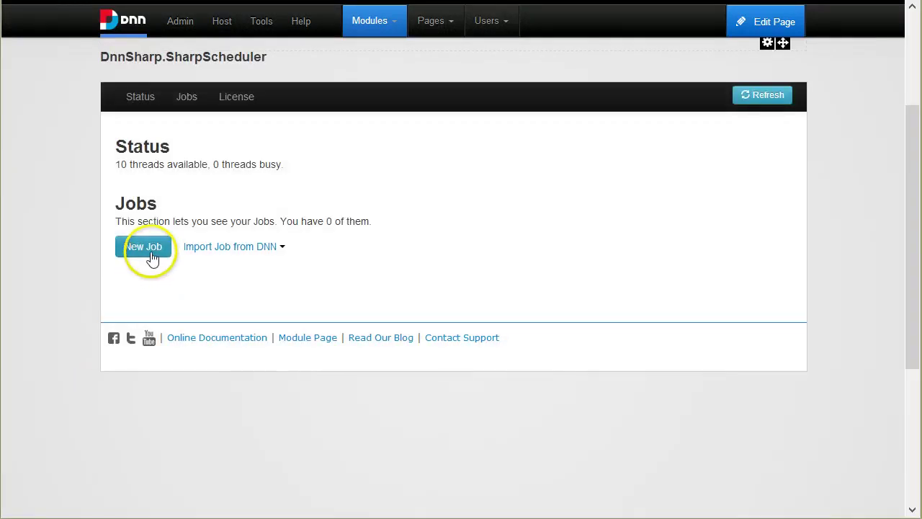
Create a job named New Job and look over its General, Triggers and Actions sections.
click(153, 258)
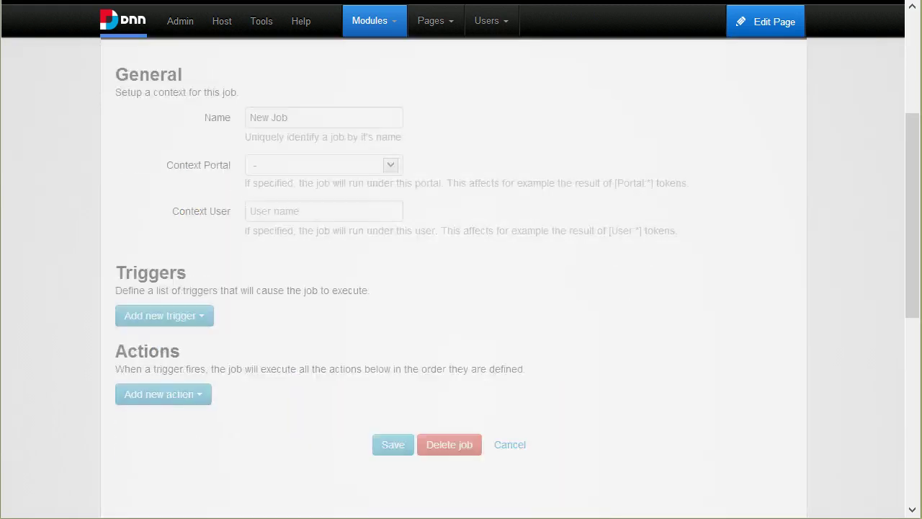
click(69, 469)
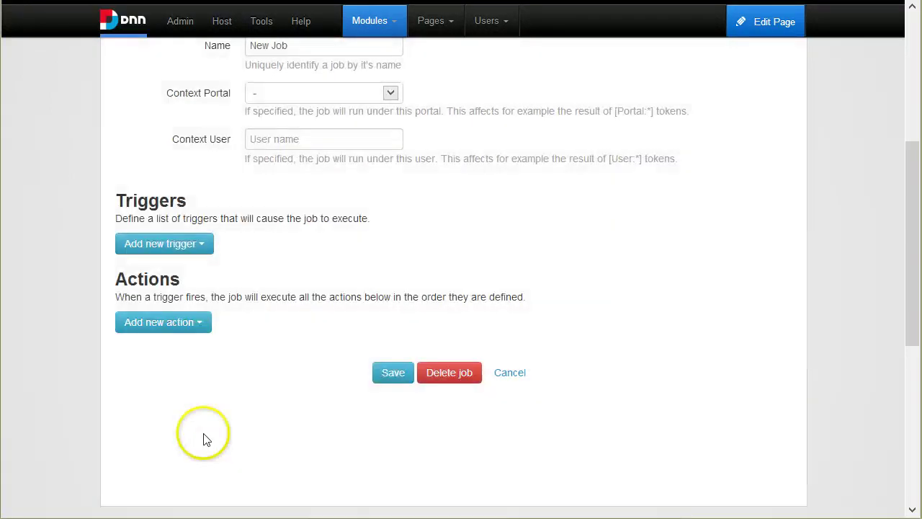
scroll(189, 384, up, 1)
Add a Repeat Daily trigger that runs only on Monday, Tuesday and Friday.
click(198, 323)
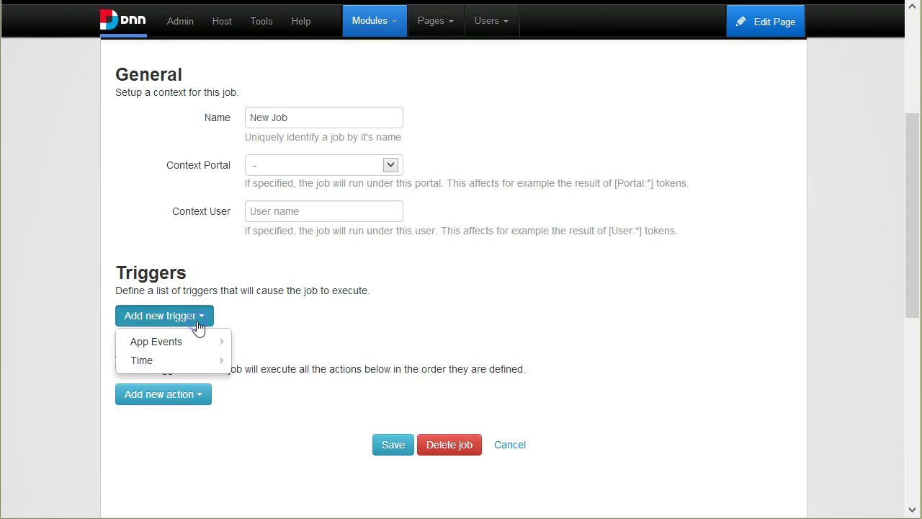
mouse_move(167, 363)
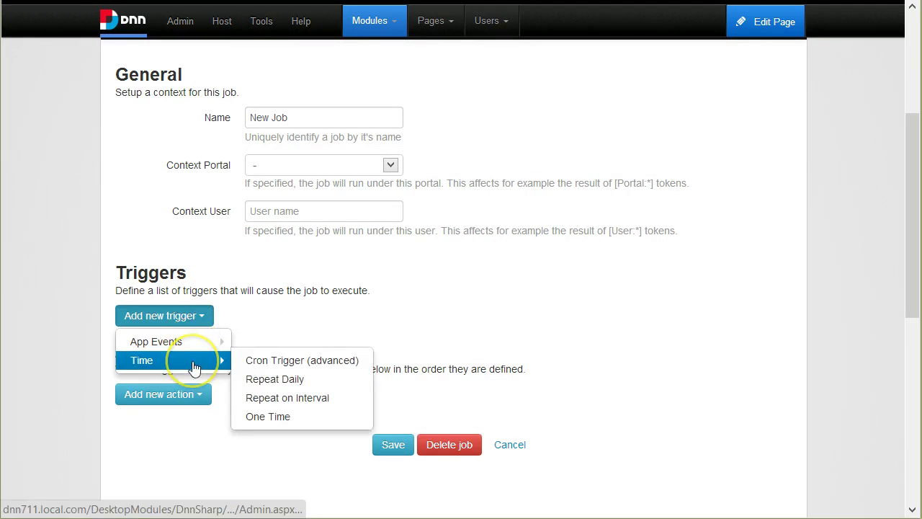
mouse_move(184, 340)
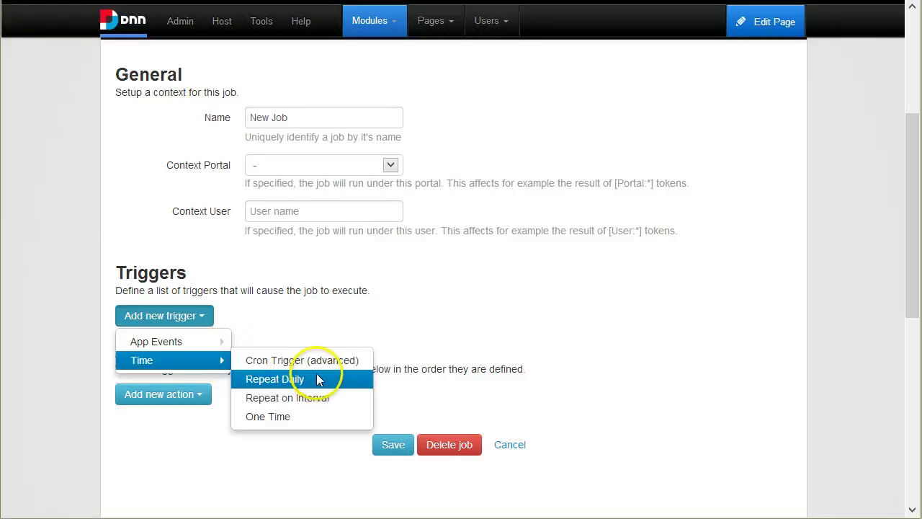
click(318, 379)
scroll(315, 372, down, 1)
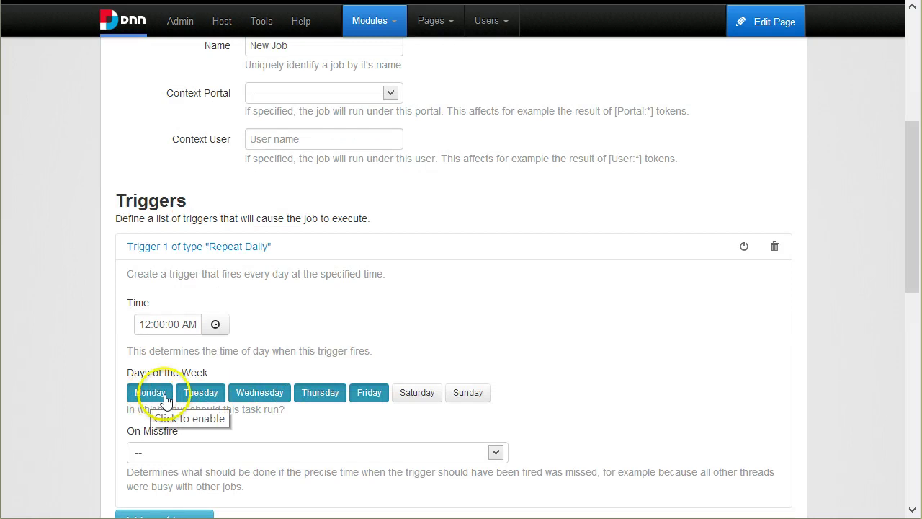
click(272, 396)
click(310, 398)
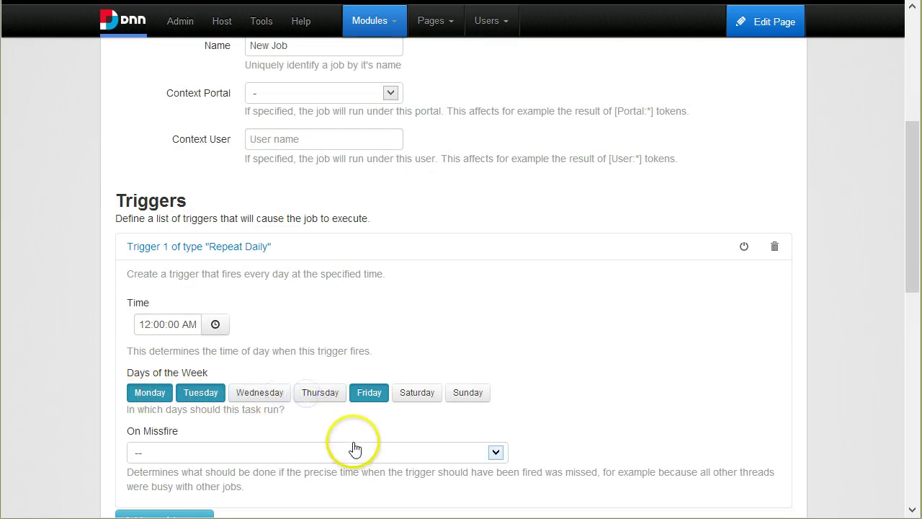
scroll(355, 447, down, 1)
Set the trigger time to 12:30 AM and make missed runs fire now.
click(216, 253)
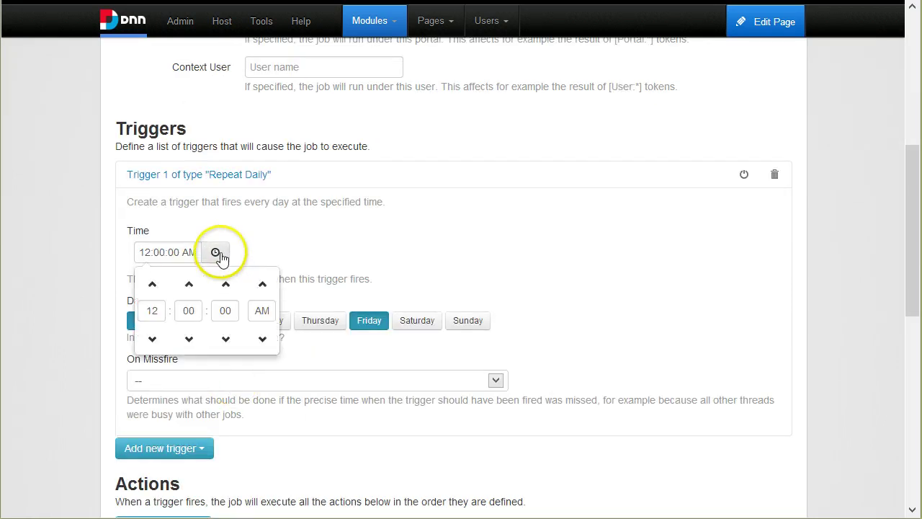
click(189, 284)
click(219, 252)
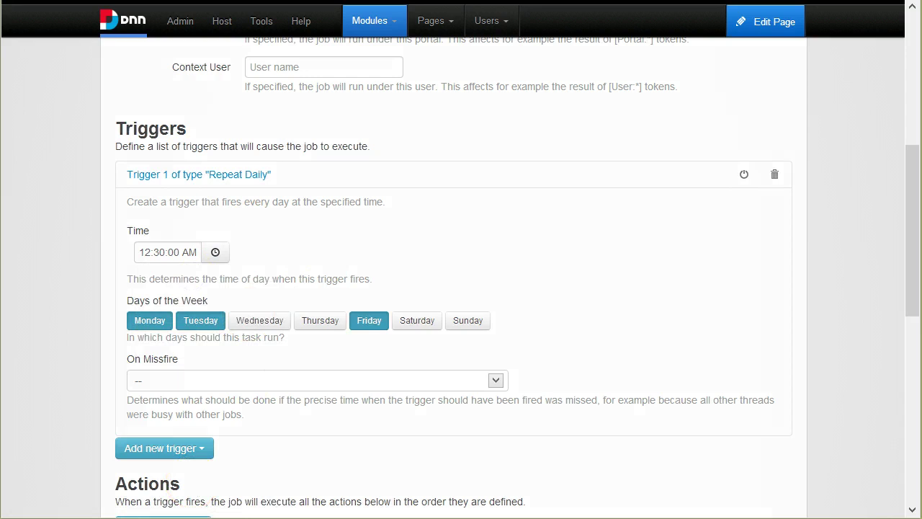
scroll(385, 387, down, 1)
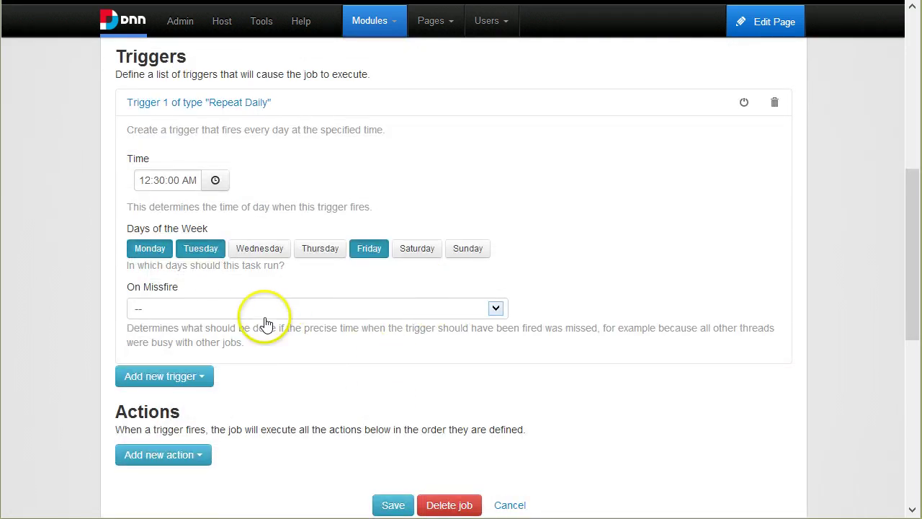
click(239, 314)
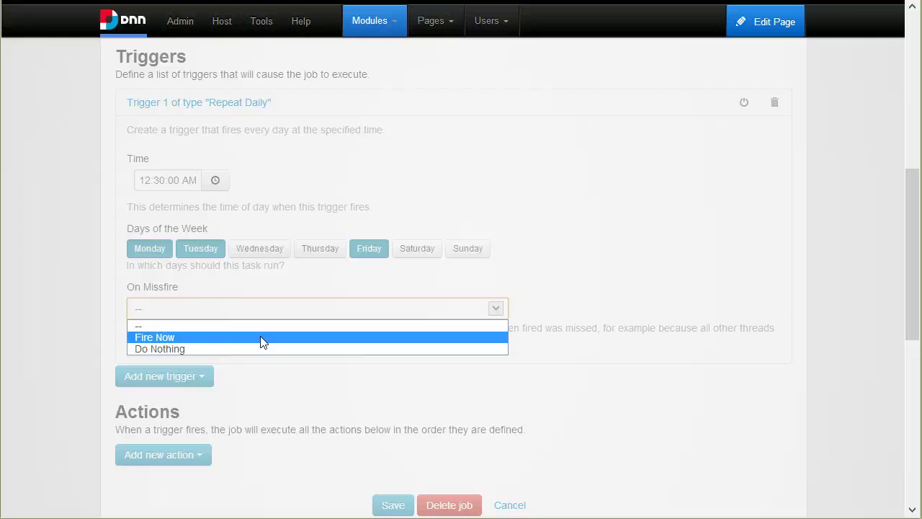
click(241, 342)
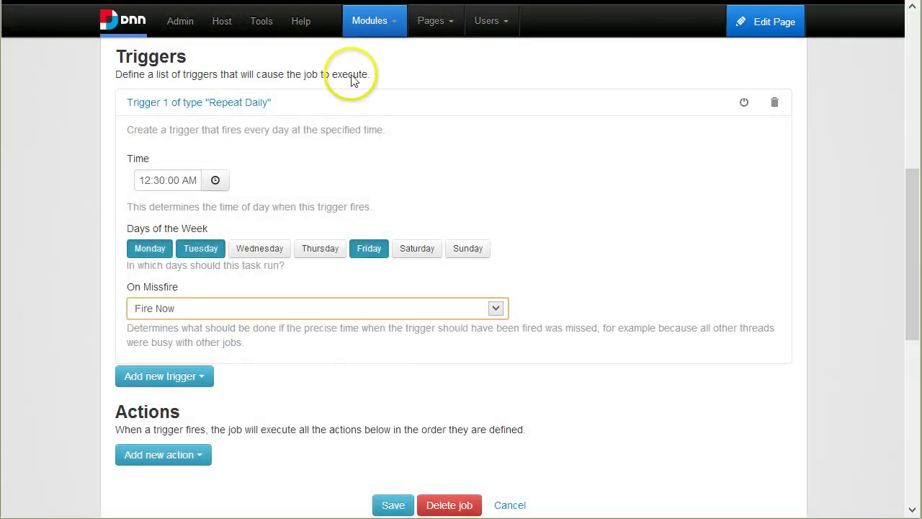
Add a One Time trigger for 30/08/2013 at 12:30 AM.
click(325, 104)
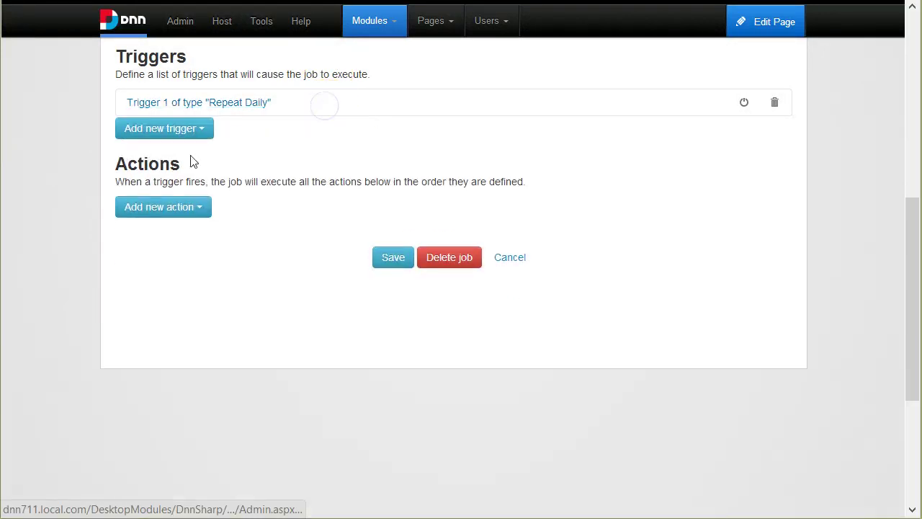
click(201, 134)
click(202, 157)
click(202, 172)
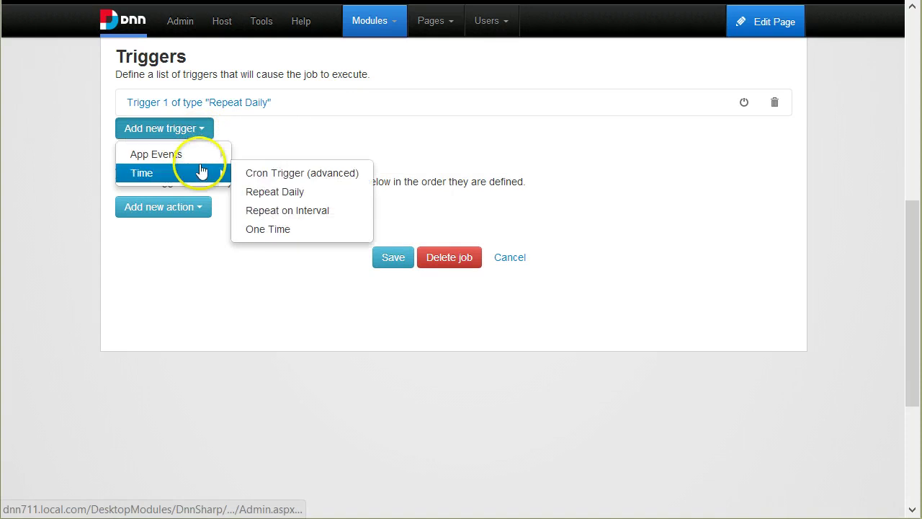
click(295, 231)
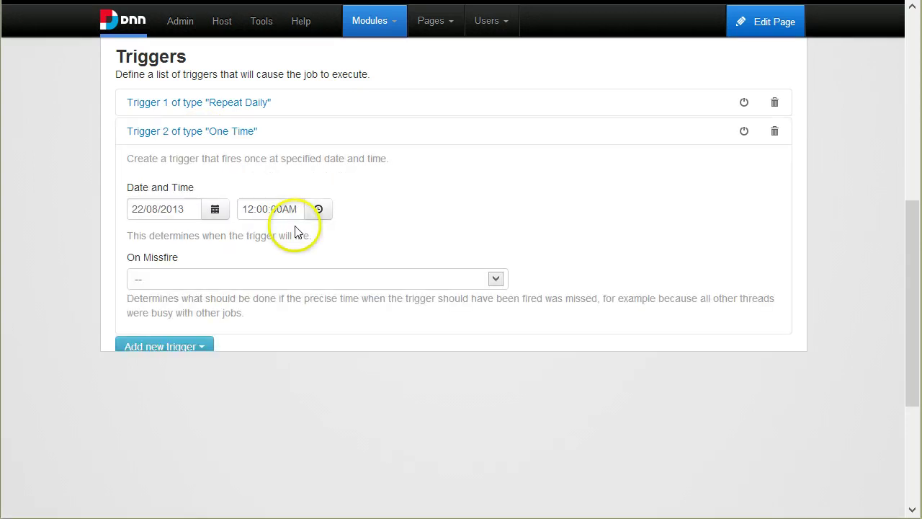
click(214, 209)
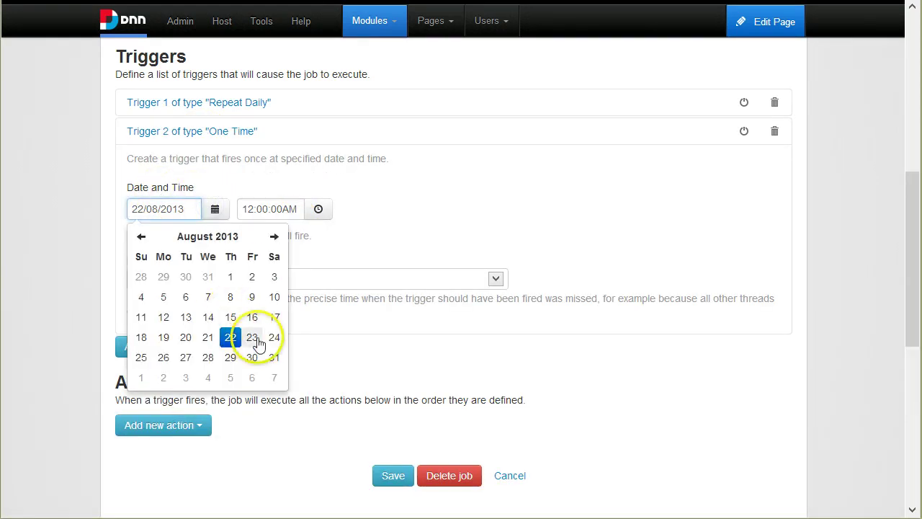
click(254, 359)
click(311, 214)
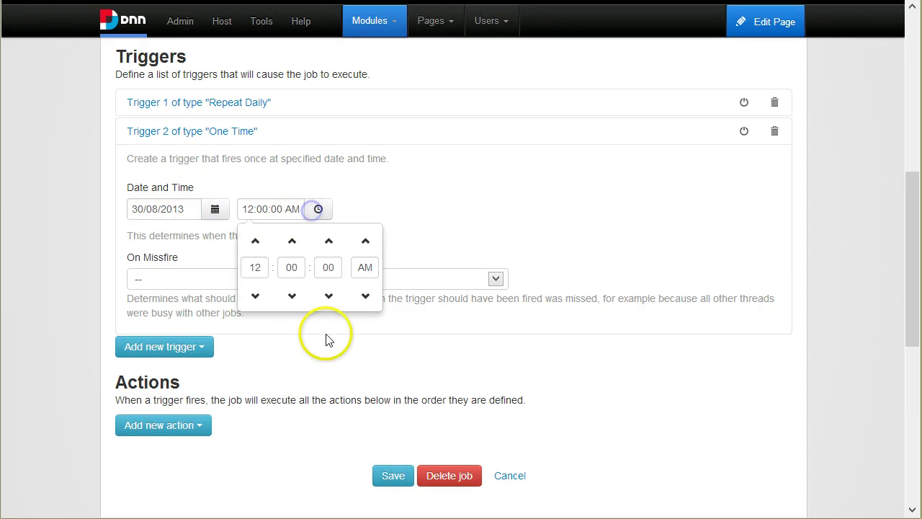
click(293, 241)
click(476, 252)
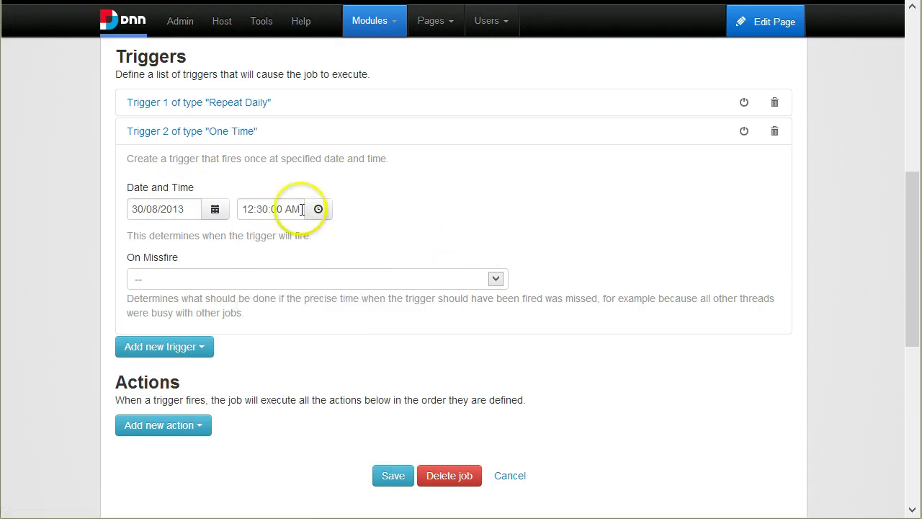
click(263, 130)
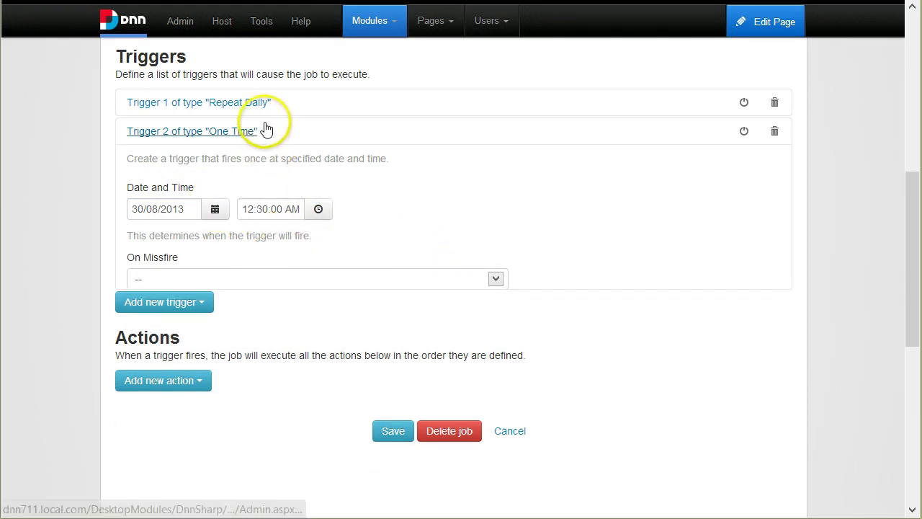
Add an App Start trigger and an advanced Cron trigger.
click(202, 160)
mouse_move(208, 189)
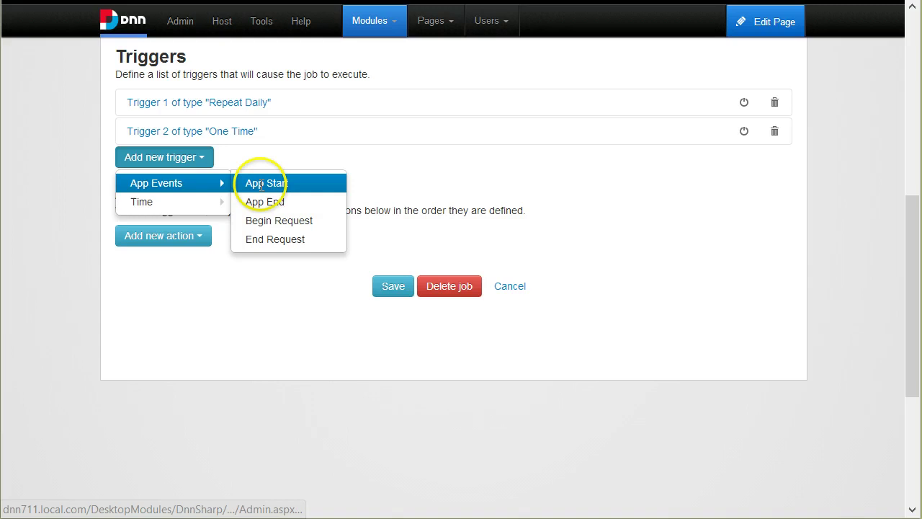
click(261, 183)
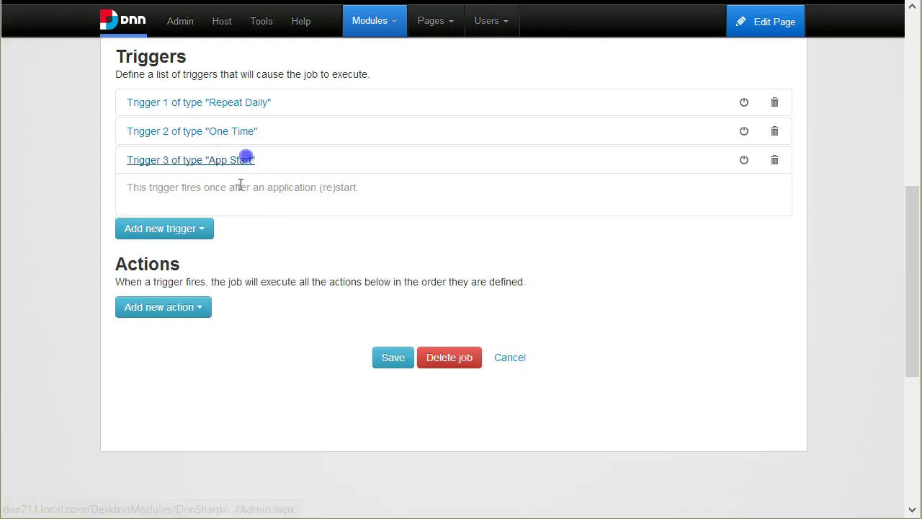
click(243, 159)
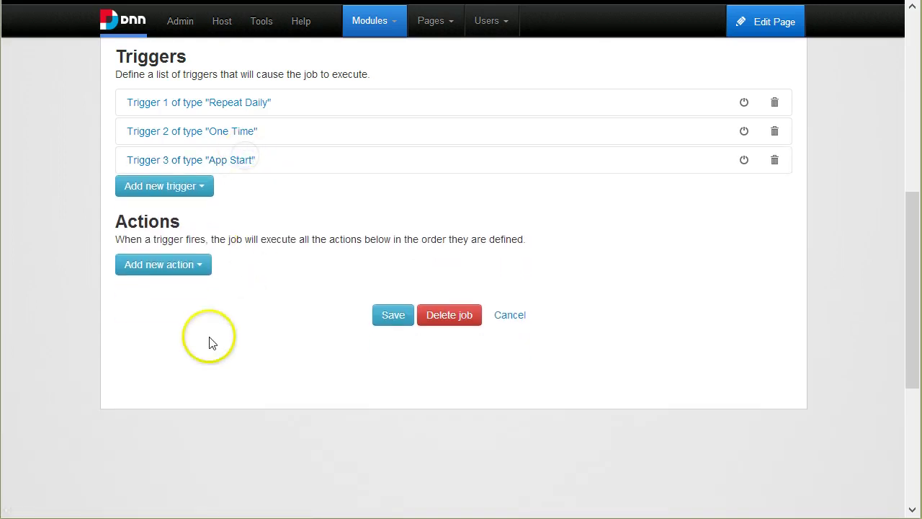
click(180, 189)
mouse_move(209, 231)
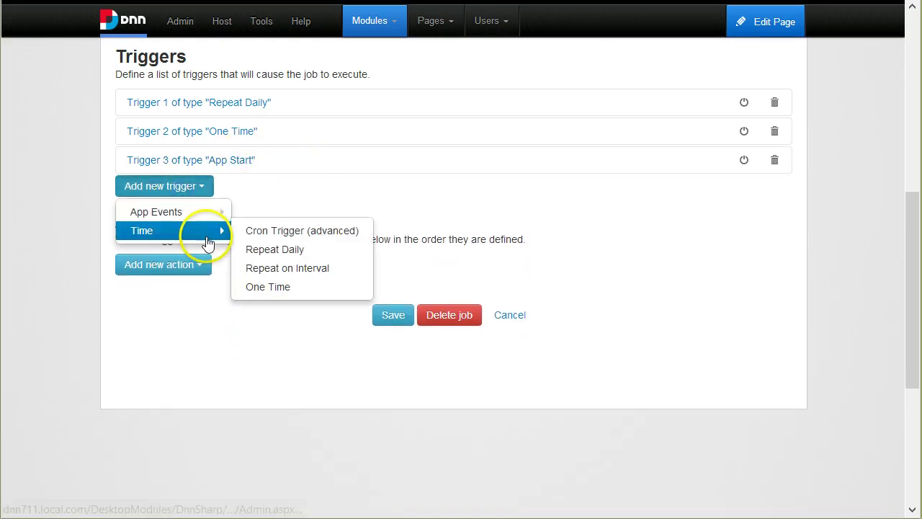
click(270, 231)
Leave the Cron trigger's expression blank and collapse Trigger 4 so all four triggers show.
click(223, 266)
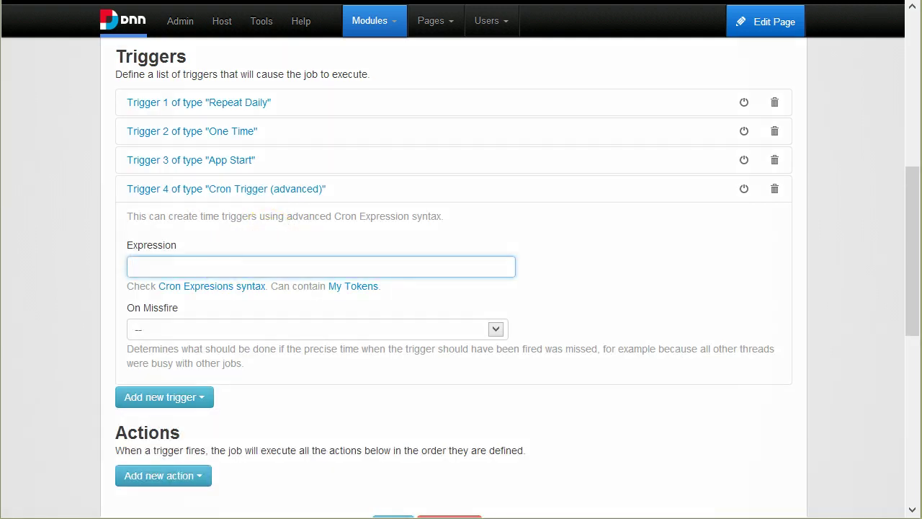
click(268, 385)
click(241, 273)
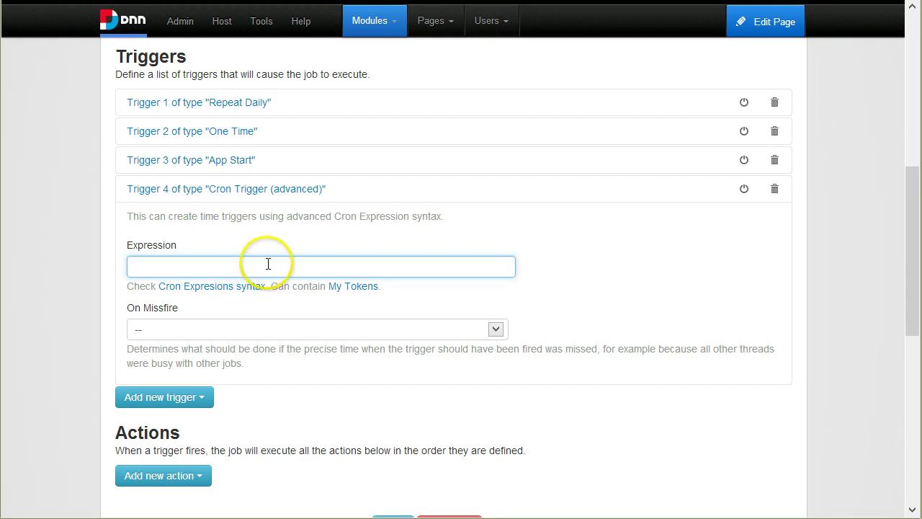
click(321, 193)
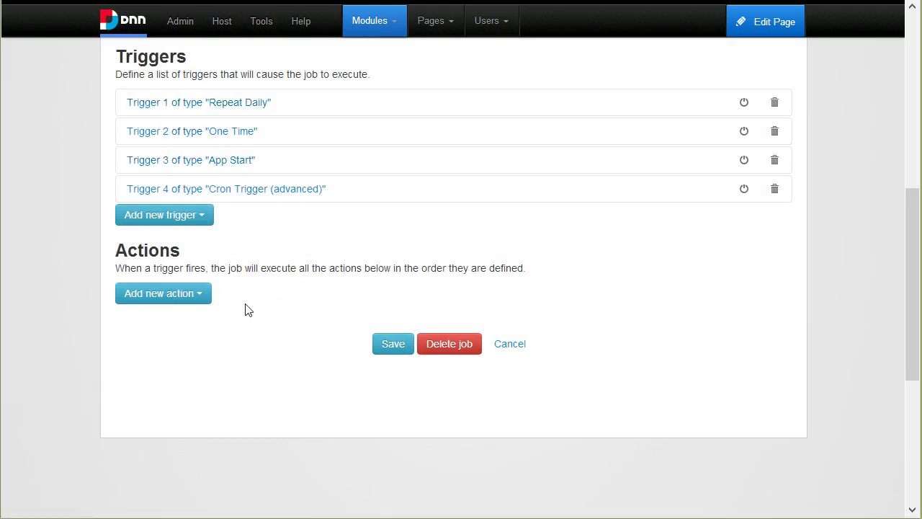
Add a Run SQL Query action, checking the aTest table in SSMS for its INSERT query.
scroll(230, 303, down, 2)
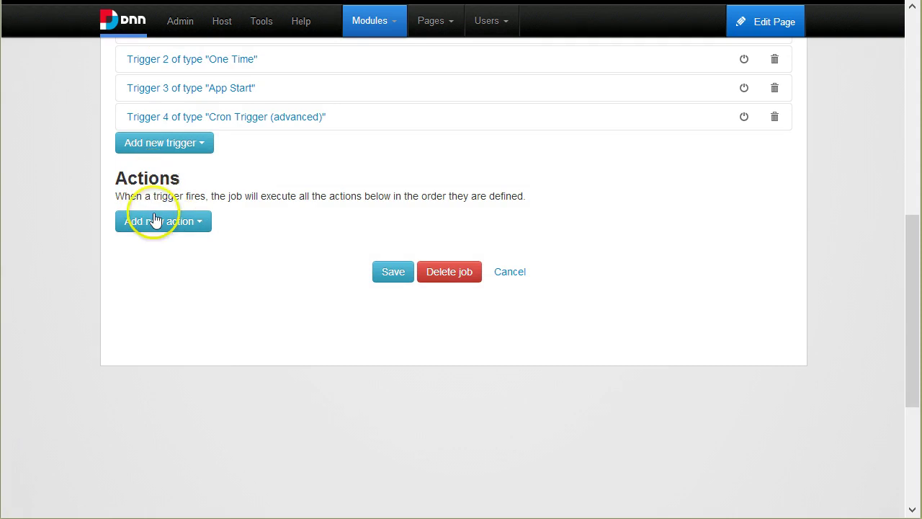
click(155, 221)
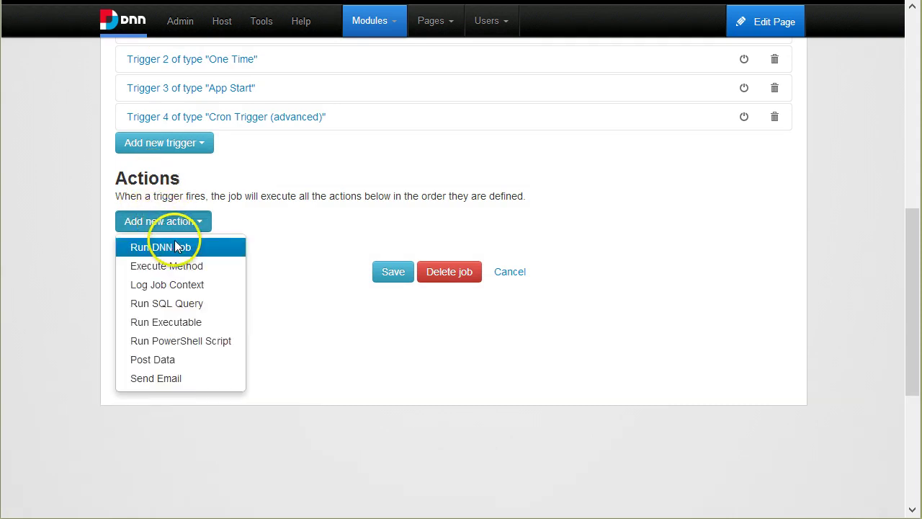
click(223, 306)
scroll(526, 493, down, 1)
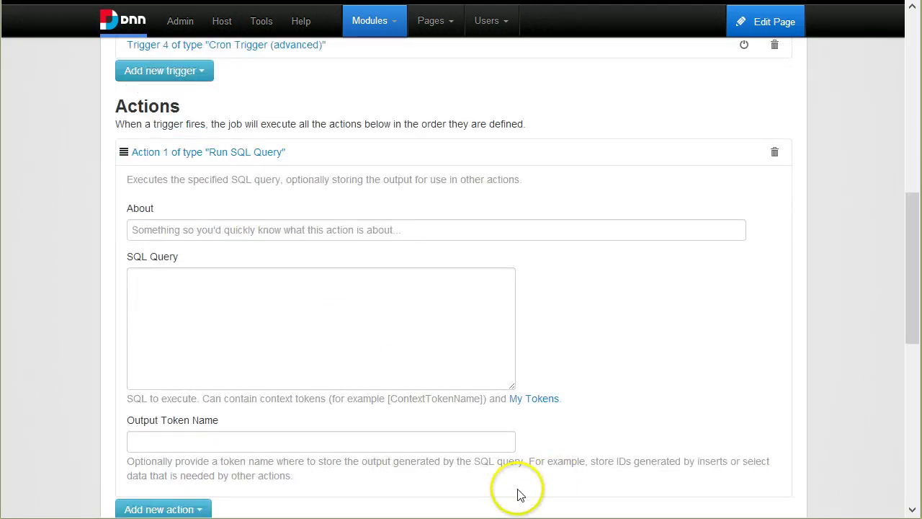
key(alt+Tab)
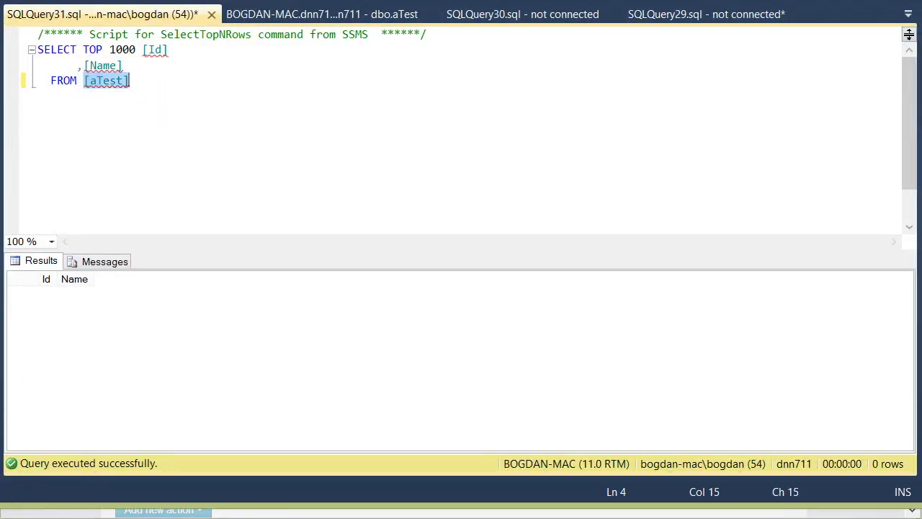
click(82, 389)
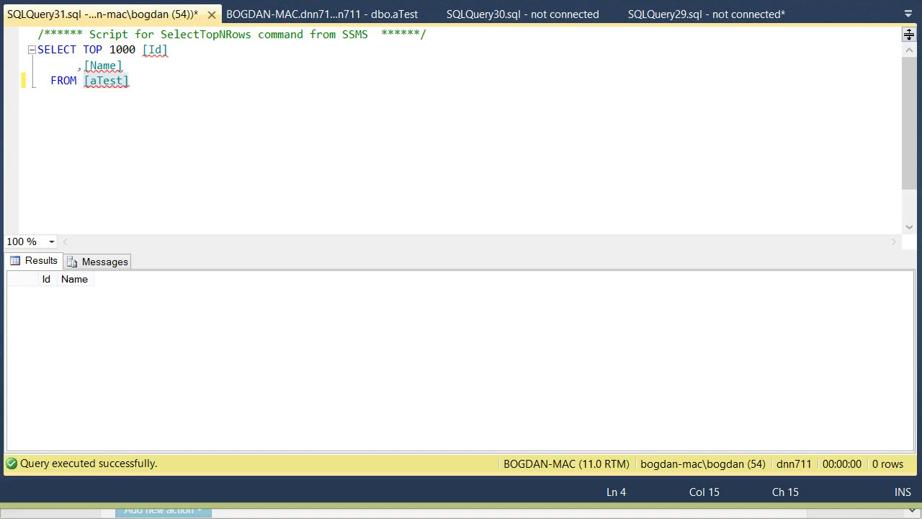
key(alt+Tab)
click(273, 323)
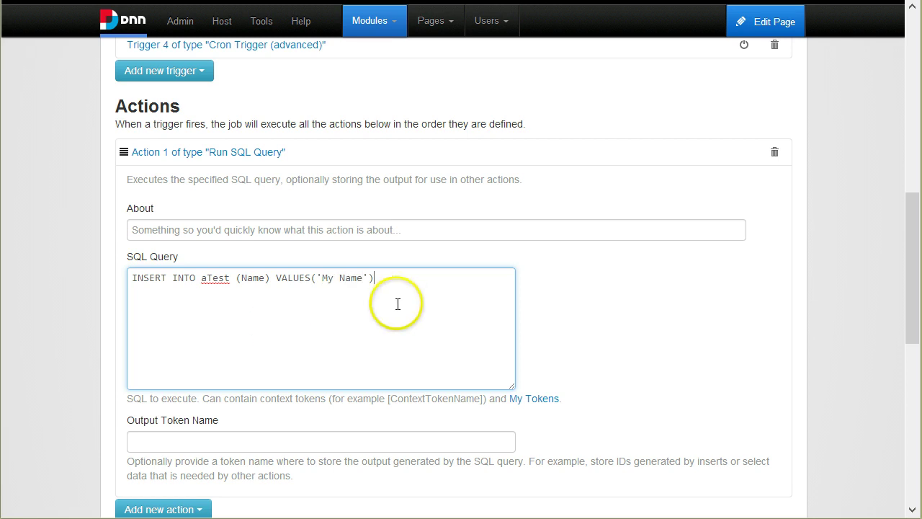
Add a Log Job Context action and drag it above the Run SQL Query action.
click(268, 155)
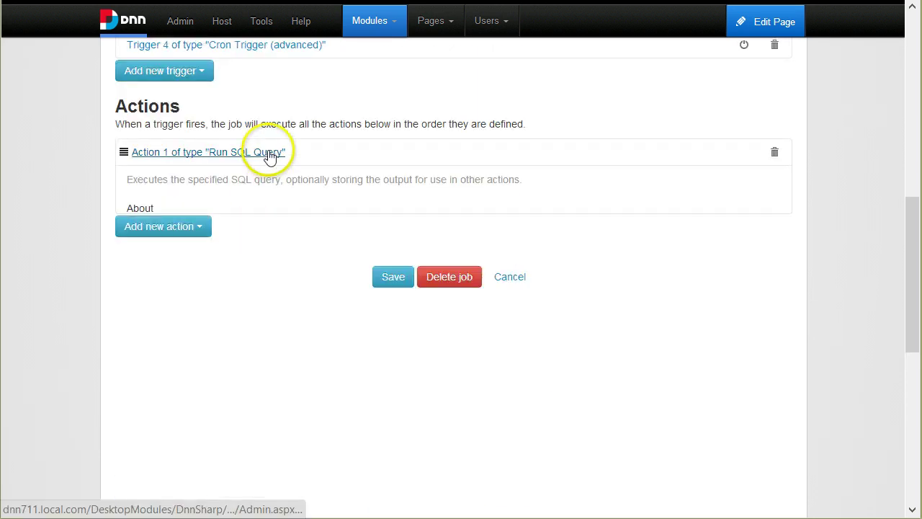
click(198, 177)
click(208, 243)
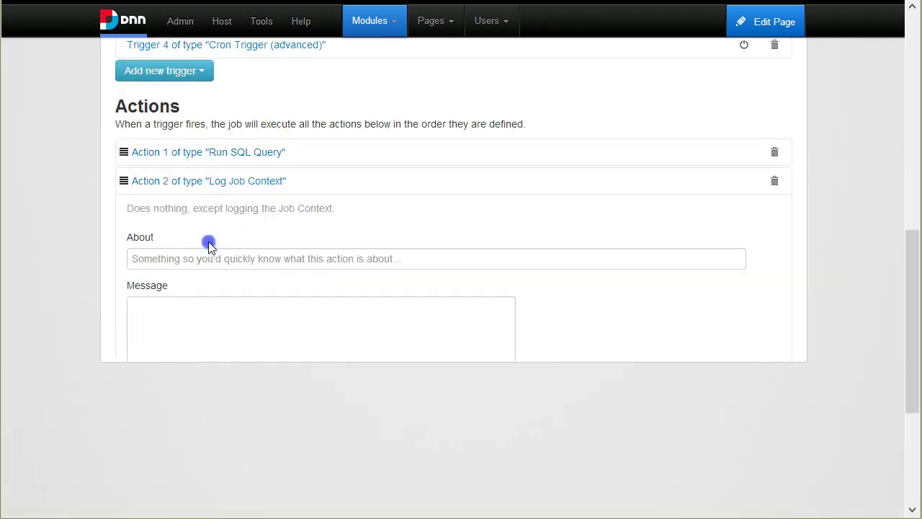
click(248, 183)
drag(121, 179, 192, 153)
mouse_move(127, 177)
mouse_down()
mouse_move(178, 144)
mouse_move(151, 185)
mouse_move(136, 165)
mouse_move(113, 191)
mouse_move(124, 178)
mouse_up()
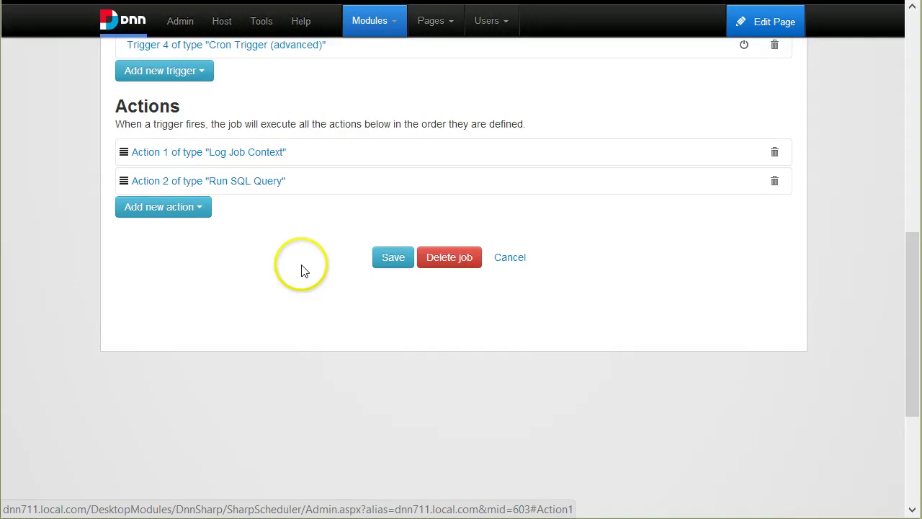
click(249, 185)
Set the Run SQL Query output token name to 'Id' and extend the query text.
scroll(259, 209, down, 1)
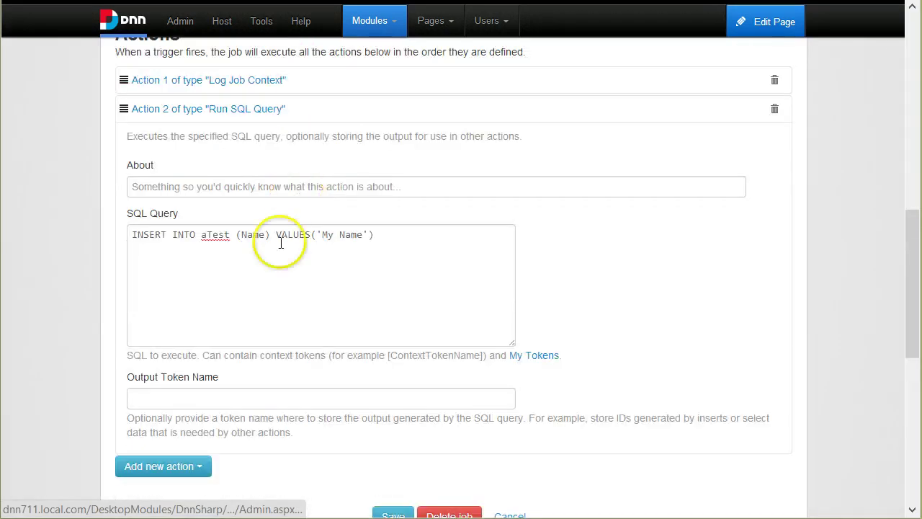
click(221, 393)
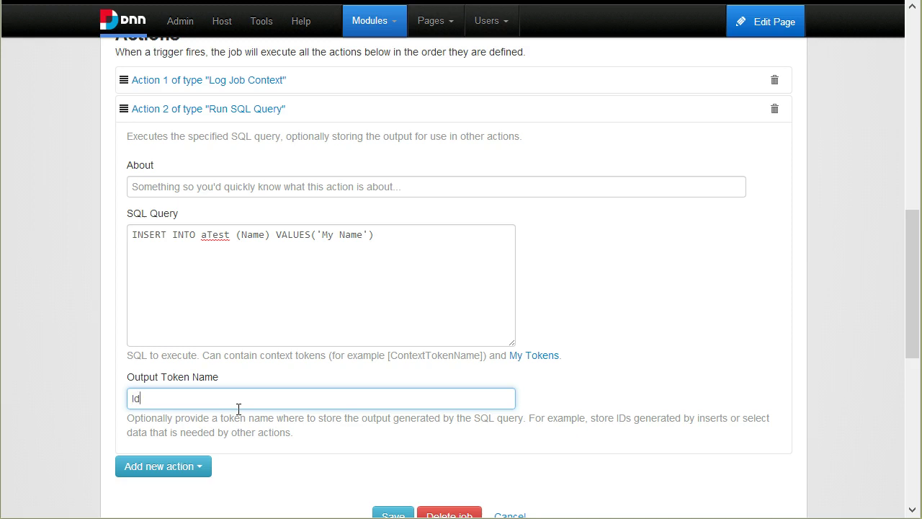
text(Id)
click(405, 235)
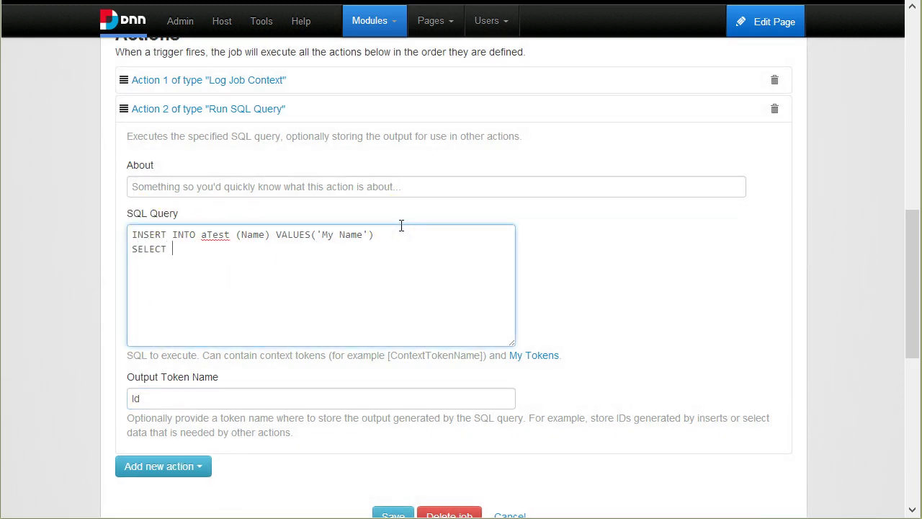
click(217, 260)
drag(214, 404, 47, 424)
scroll(117, 390, up, 1)
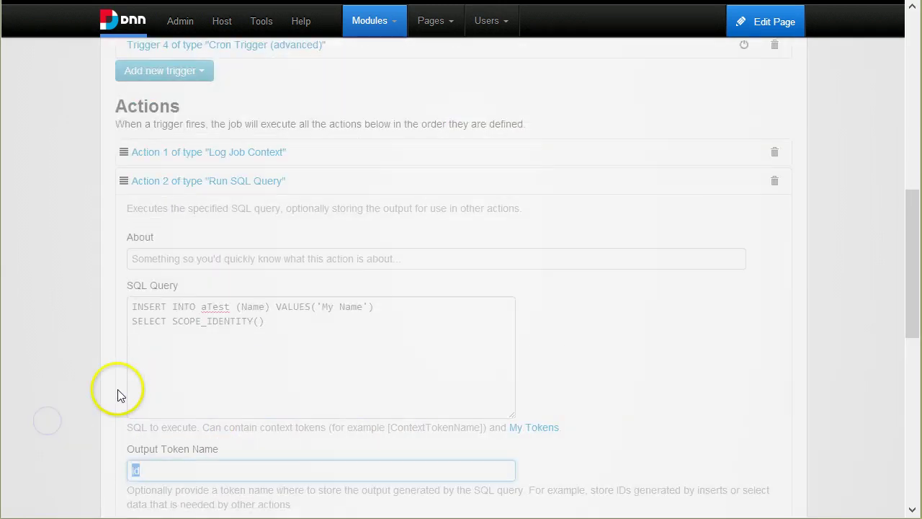
click(309, 370)
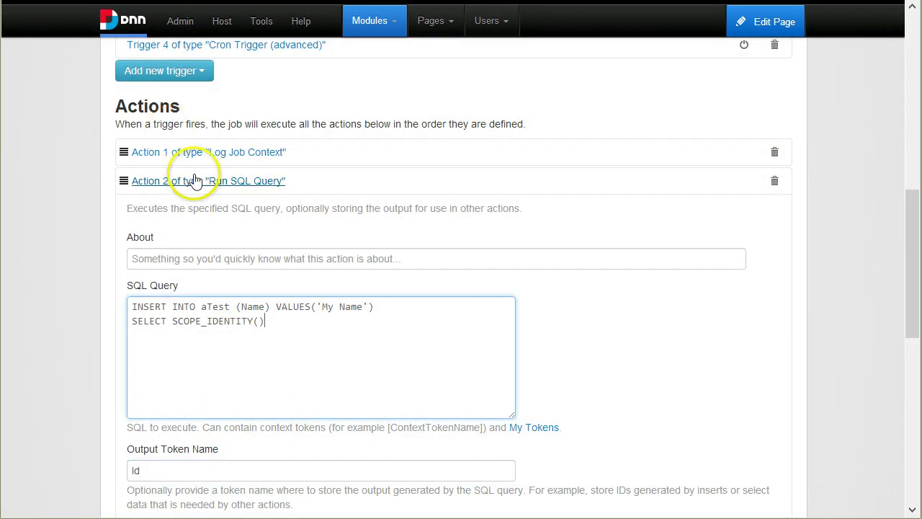
Move Log Job Context to run second and start editing its Message.
click(199, 184)
drag(119, 152, 122, 185)
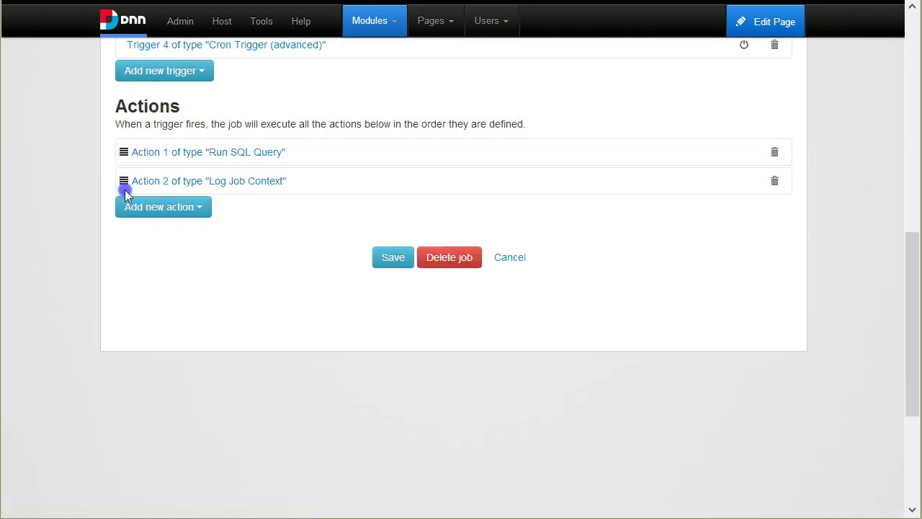
click(215, 191)
click(227, 333)
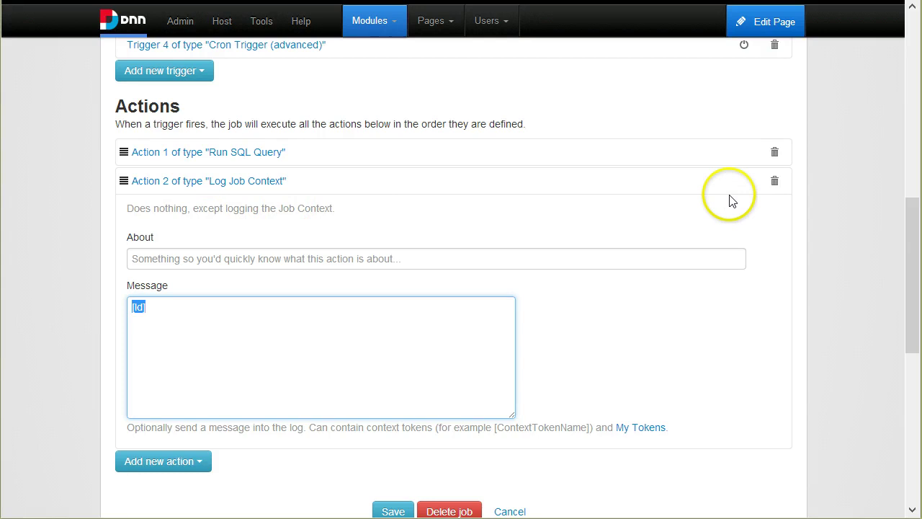
Delete the Log Job Context action and remove the SELECT SCOPE_IDENTITY() line from the query.
click(775, 181)
click(620, 152)
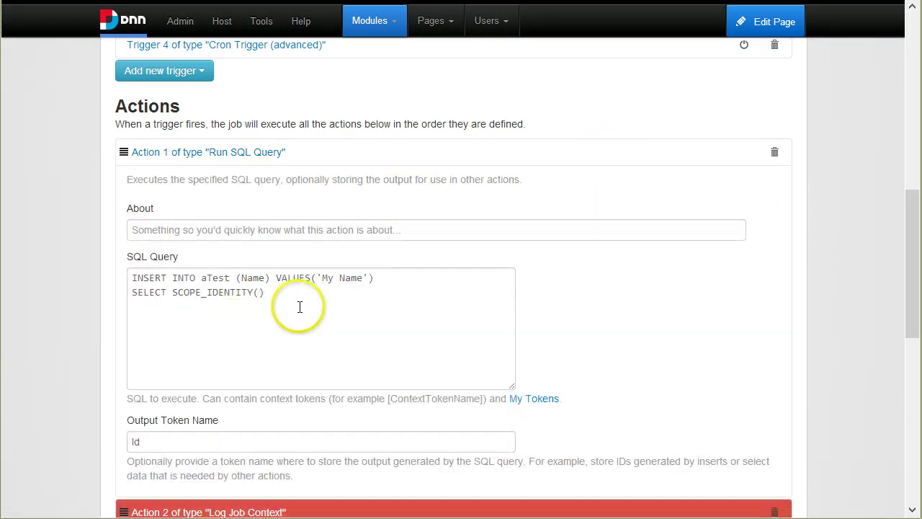
drag(298, 305, 31, 309)
key(Delete)
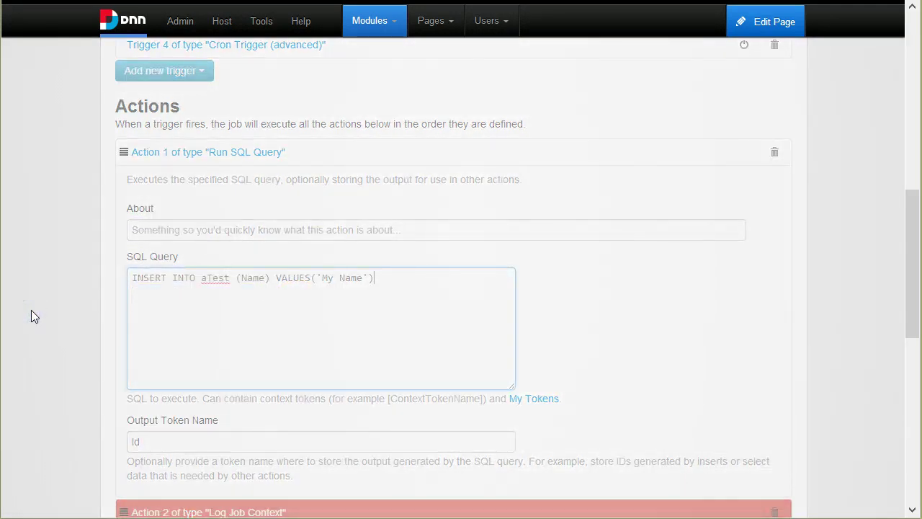
scroll(391, 259, up, 2)
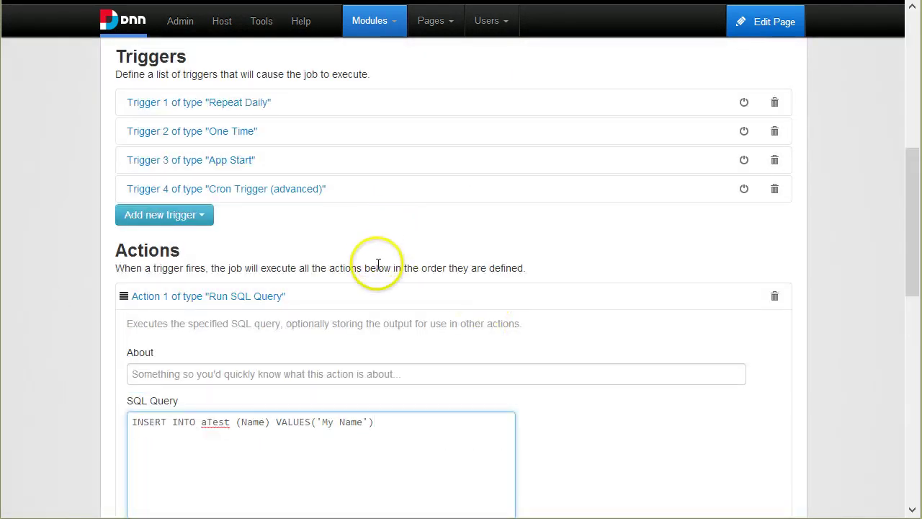
click(366, 296)
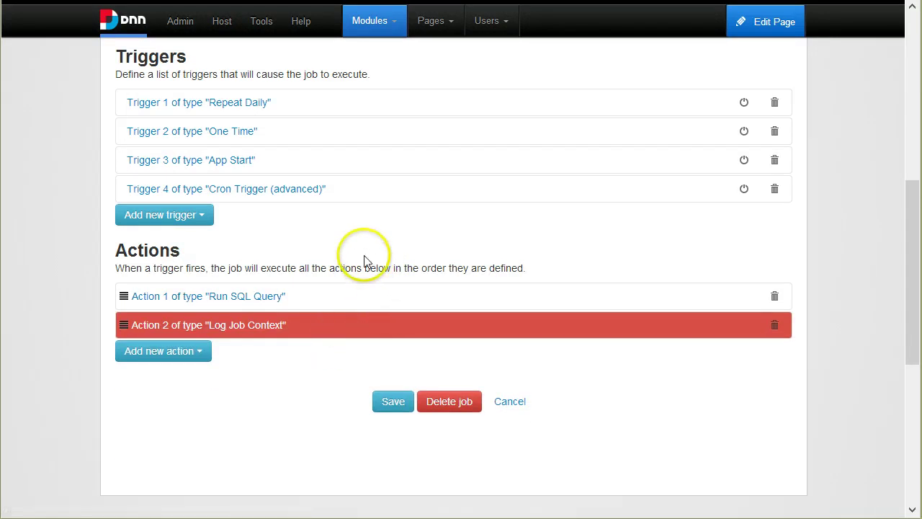
scroll(363, 260, up, 2)
scroll(396, 324, down, 1)
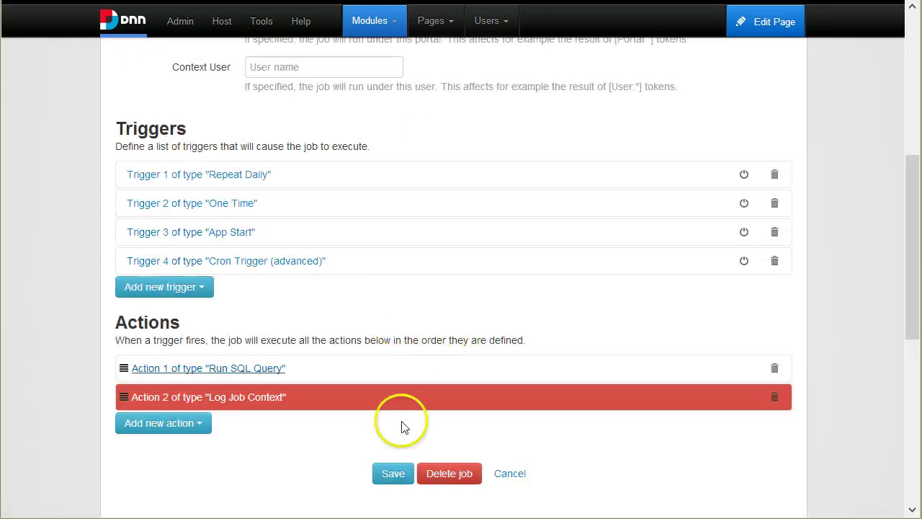
Save New Job with its four triggers and one action, then expand its row in the Jobs list.
click(392, 475)
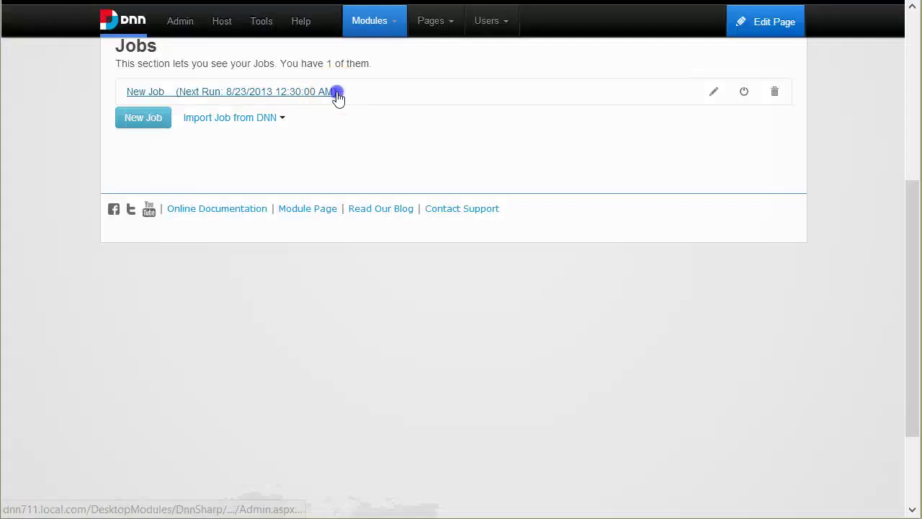
click(338, 97)
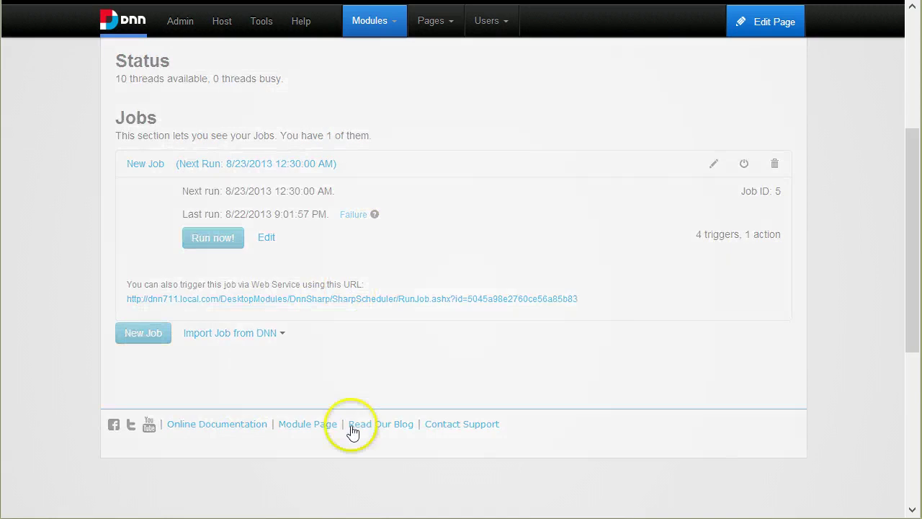
Edit New Job, clear the Run SQL Query action's Output Token Name, and save.
scroll(267, 171, down, 1)
click(266, 168)
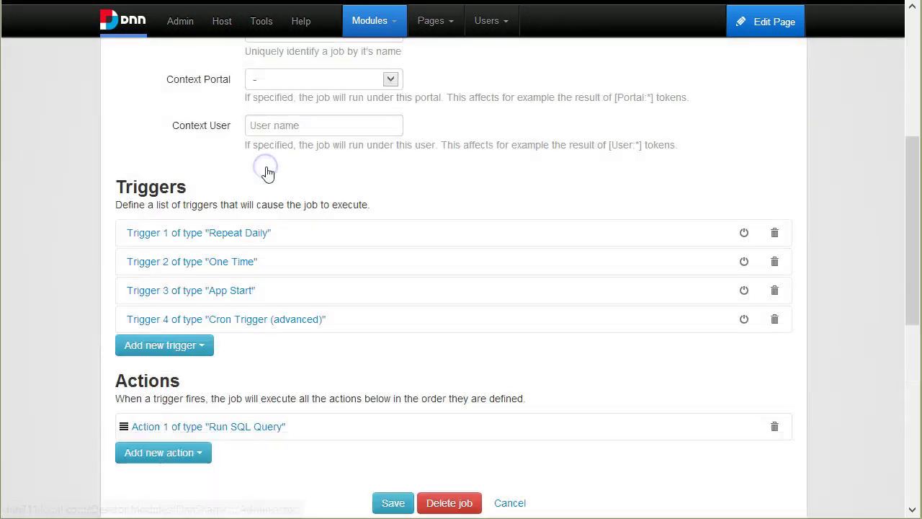
scroll(270, 289, down, 1)
click(263, 365)
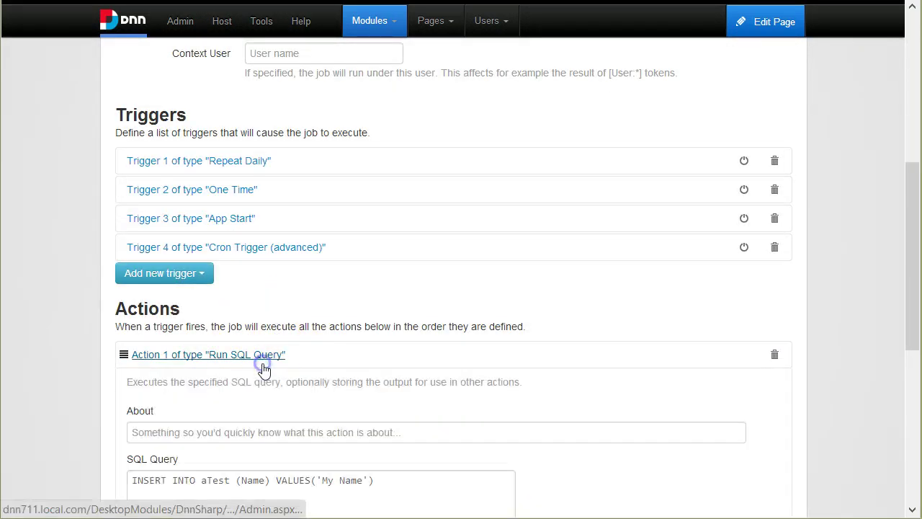
scroll(263, 367, down, 4)
click(206, 355)
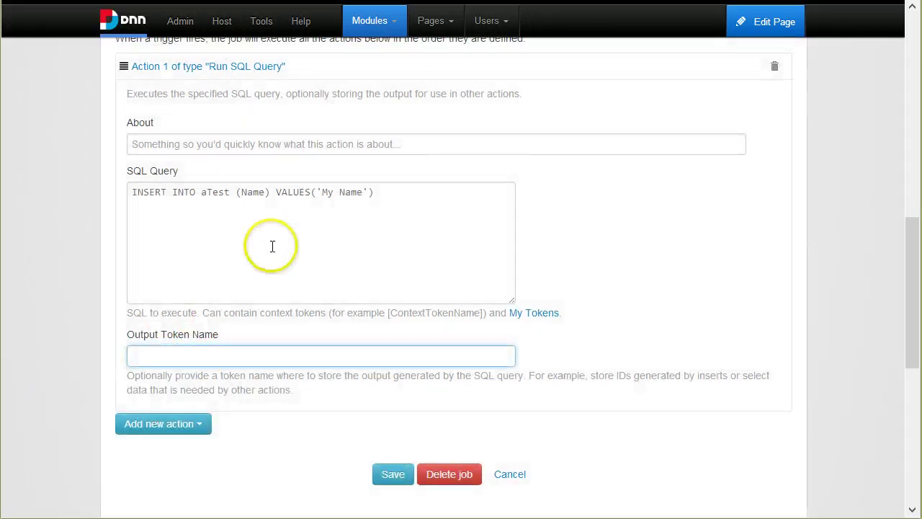
drag(356, 262, 392, 255)
click(382, 474)
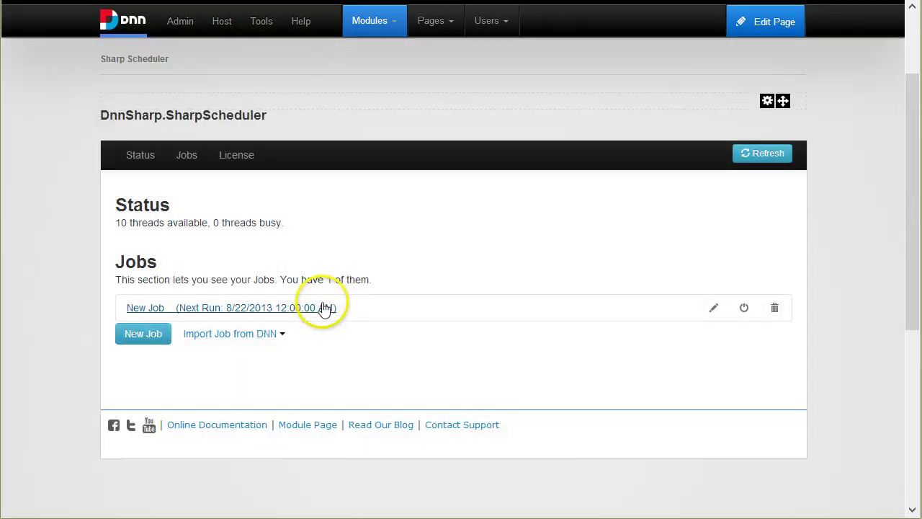
Run New Job immediately and confirm the last run shows Success in 0.003s.
click(324, 306)
scroll(354, 346, down, 1)
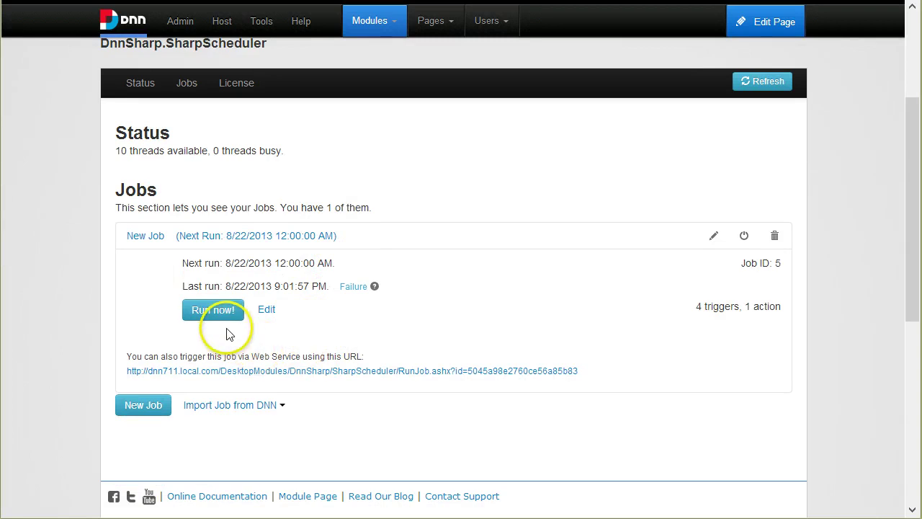
click(209, 312)
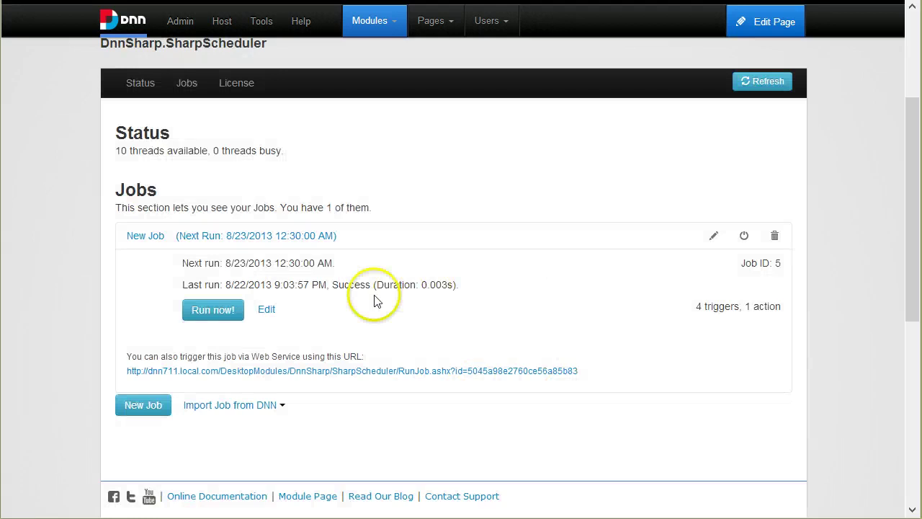
double_click(337, 284)
click(412, 315)
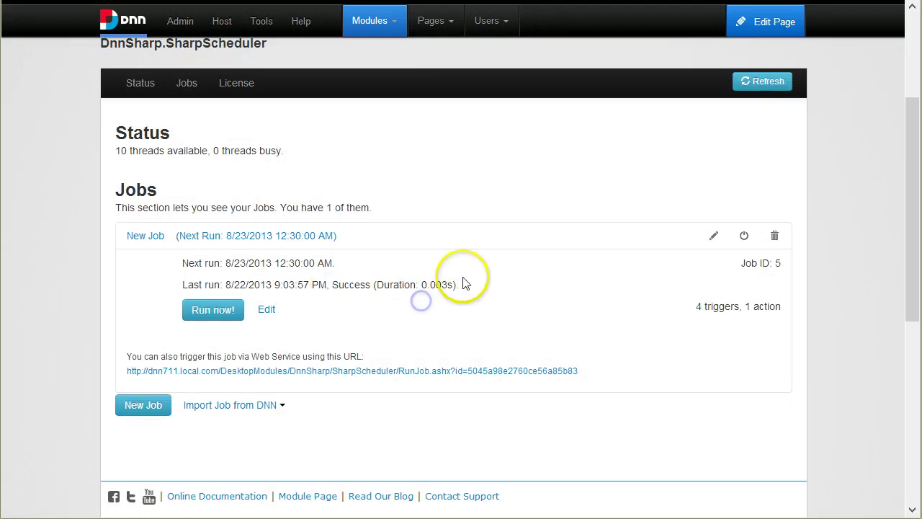
Close page edit mode from the Edit Page menu.
click(470, 284)
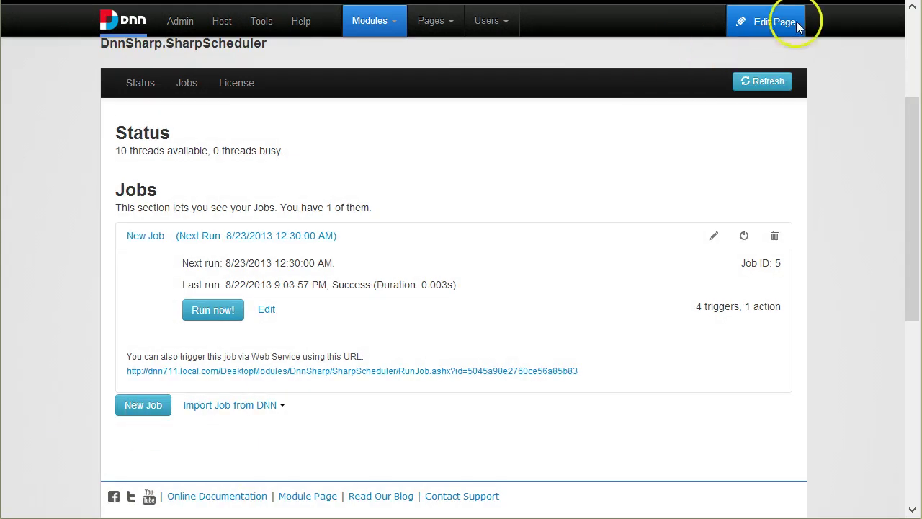
mouse_move(778, 29)
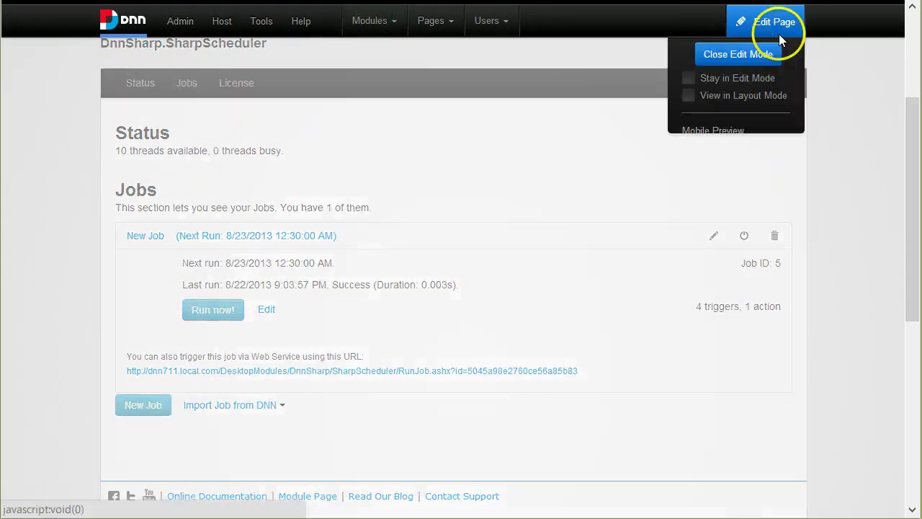
click(778, 62)
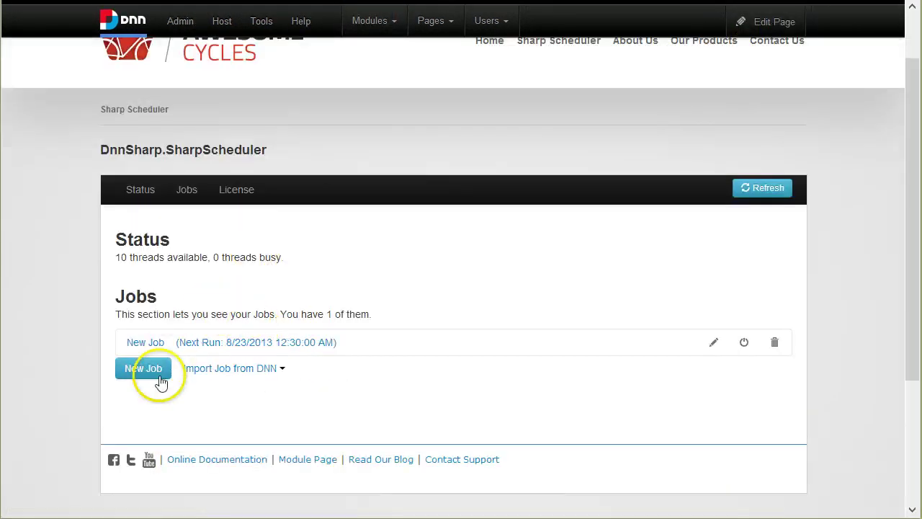
Expand New Job and copy its web-service trigger URL with Copy link address.
scroll(216, 382, down, 1)
click(245, 283)
scroll(313, 381, down, 1)
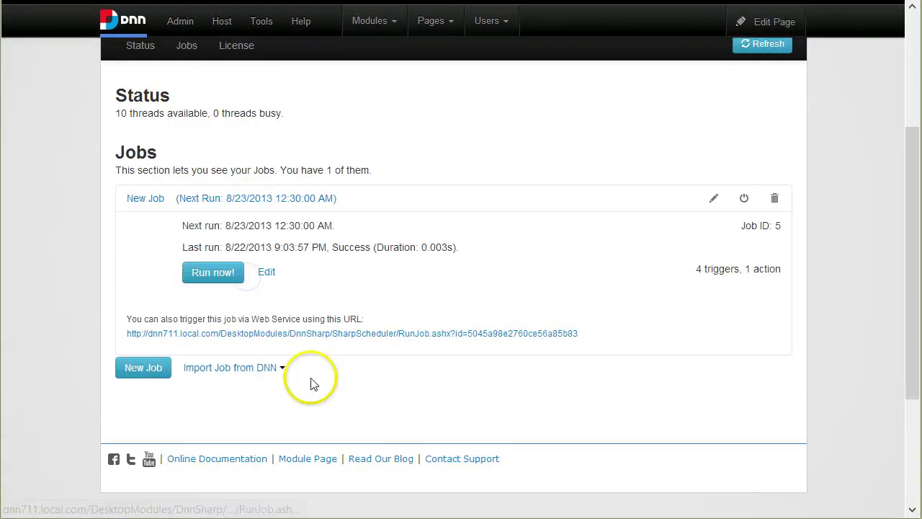
right_click(237, 334)
click(310, 424)
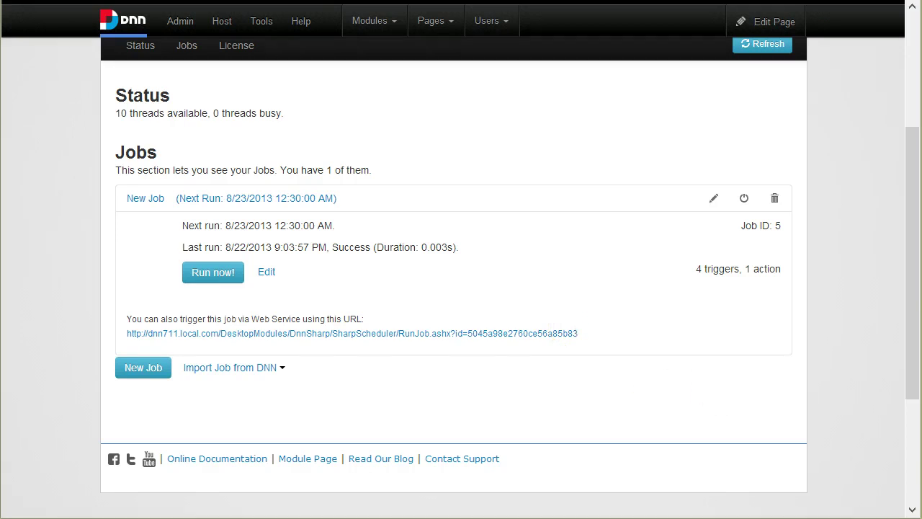
Import DNN's Purge Site Log job and expand it: next run 8/22/2013 12:00:00 AM, 1 trigger, 1 action.
click(315, 200)
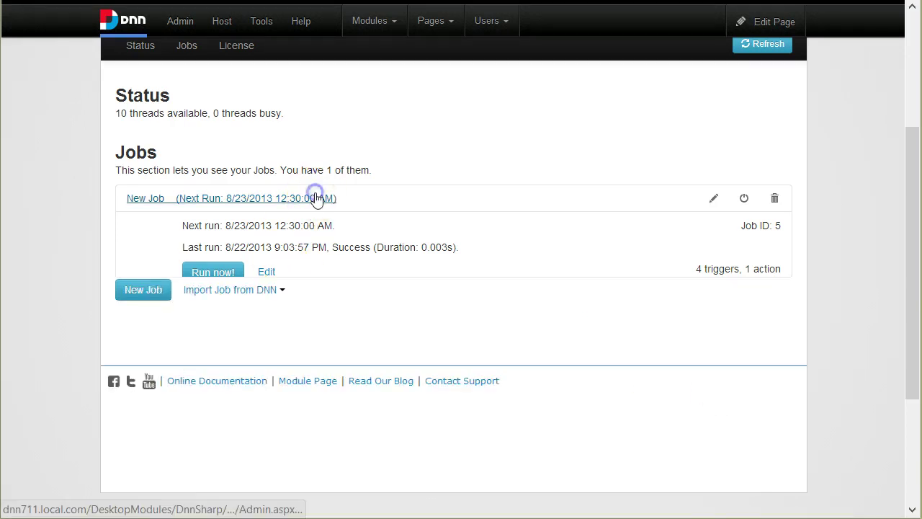
click(376, 270)
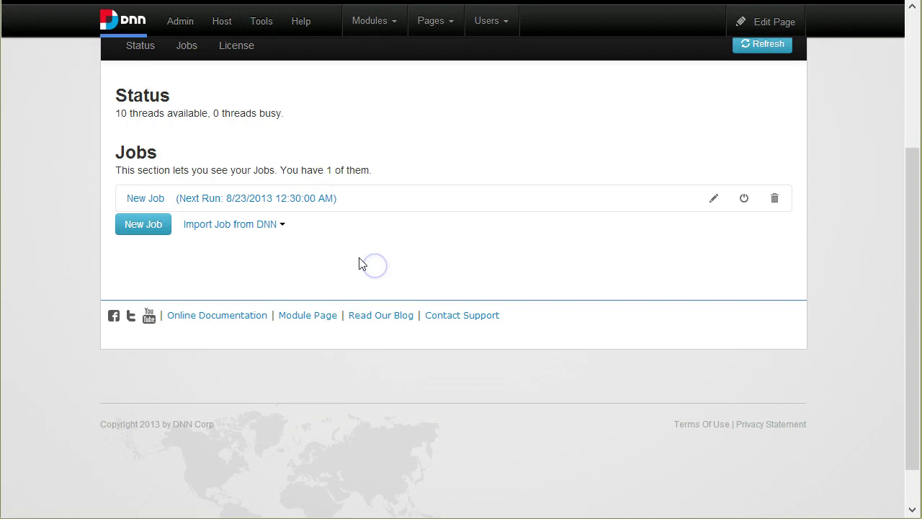
click(215, 225)
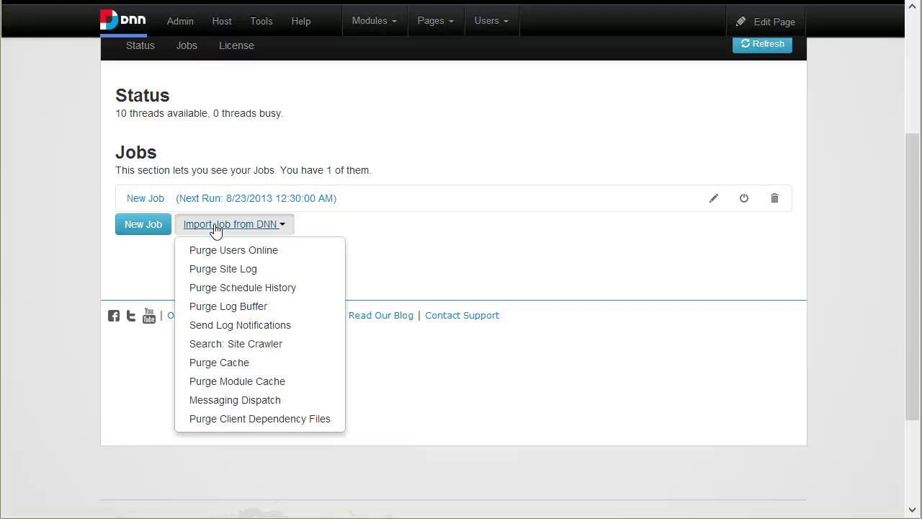
click(278, 269)
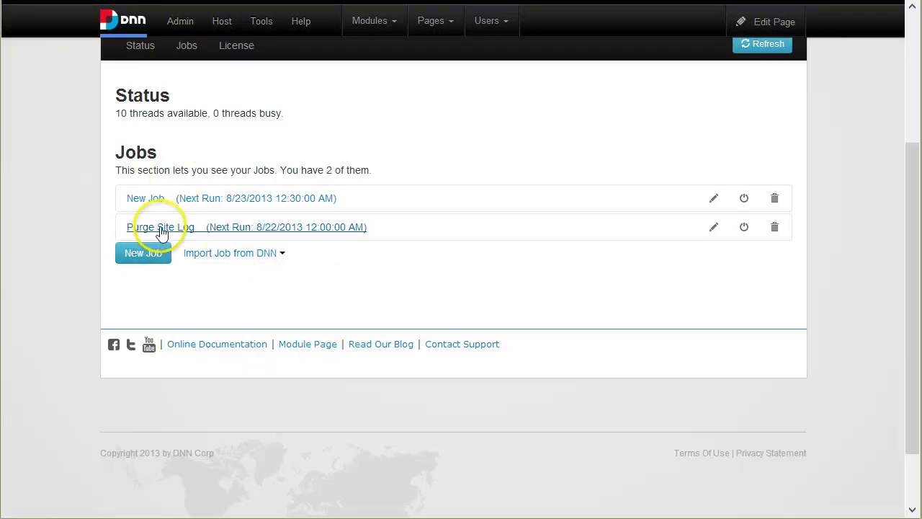
click(293, 236)
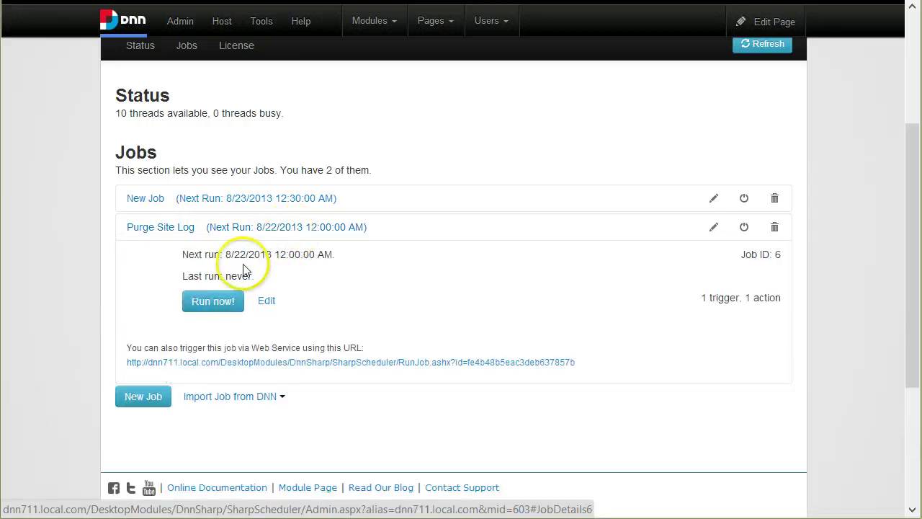
click(713, 228)
scroll(426, 370, down, 1)
click(323, 273)
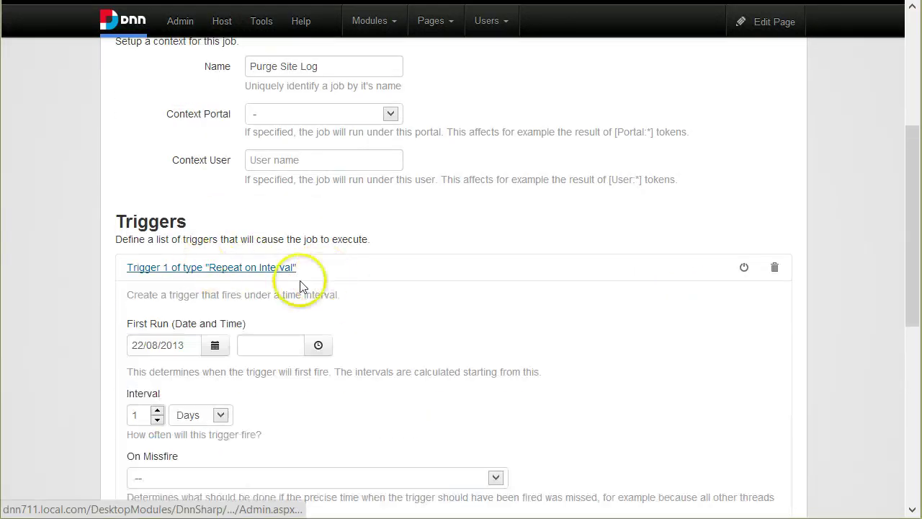
scroll(391, 284, down, 2)
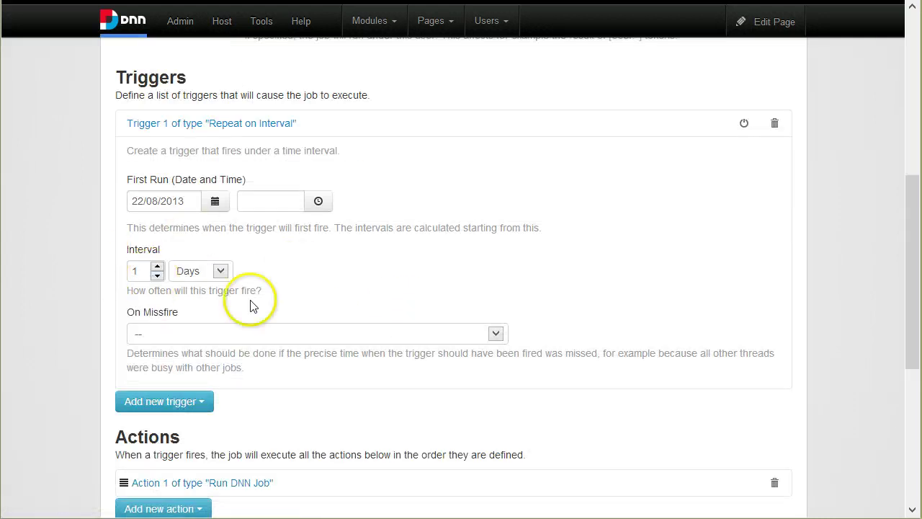
scroll(233, 286, down, 2)
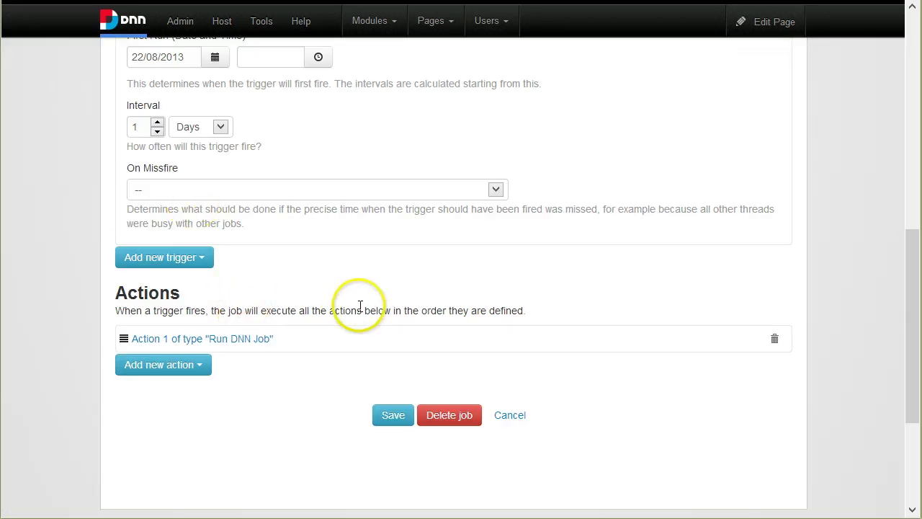
scroll(337, 371, down, 1)
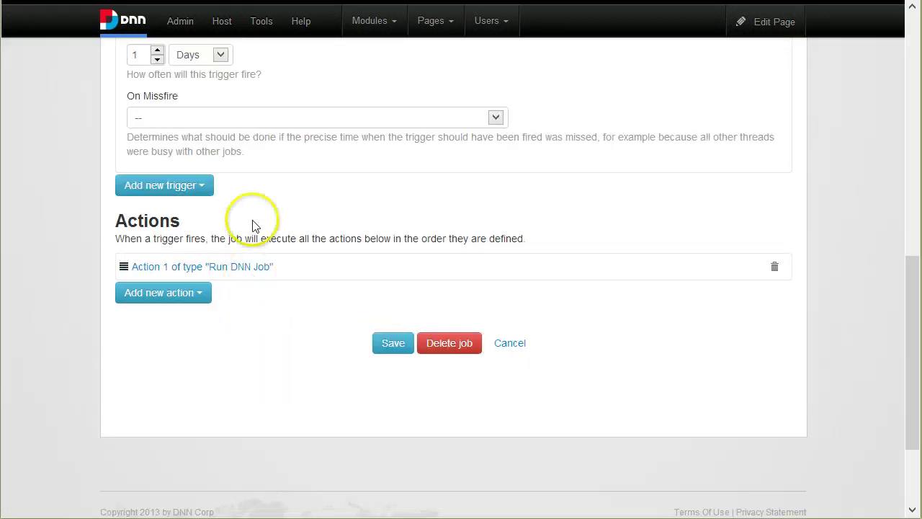
click(193, 297)
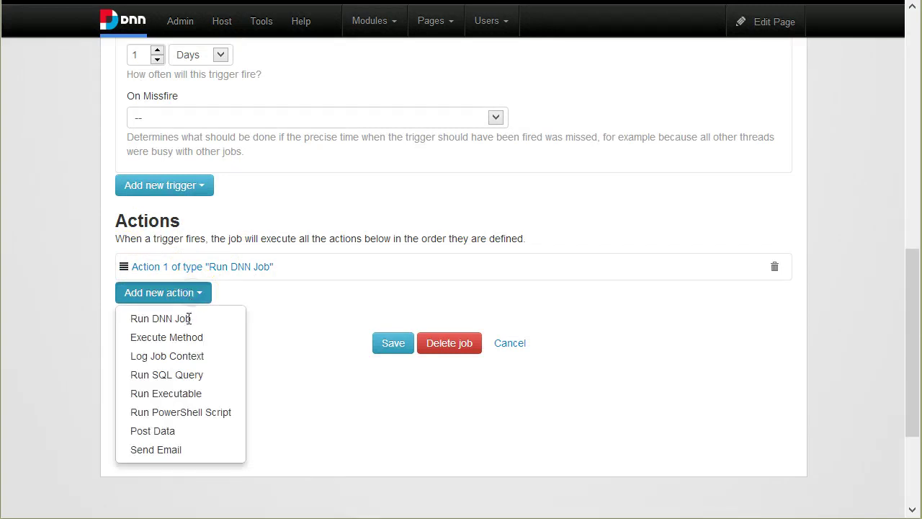
click(154, 318)
scroll(173, 328, down, 1)
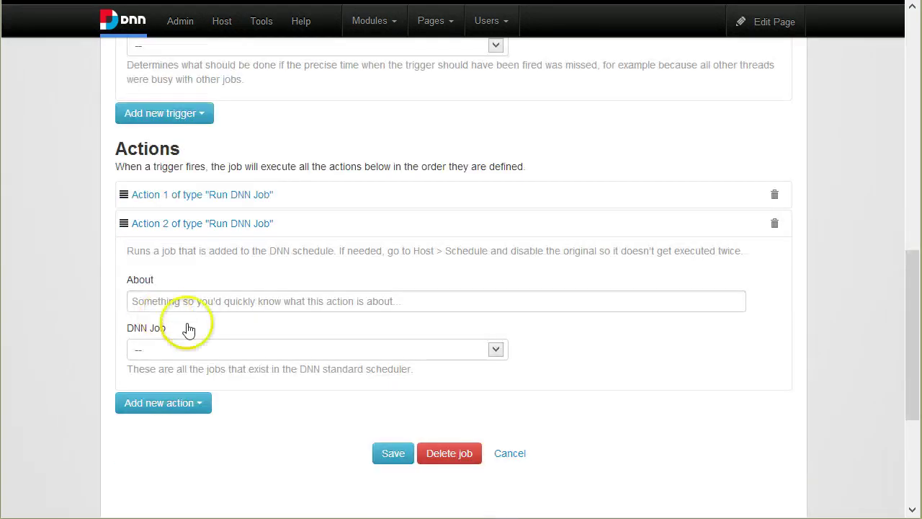
click(194, 350)
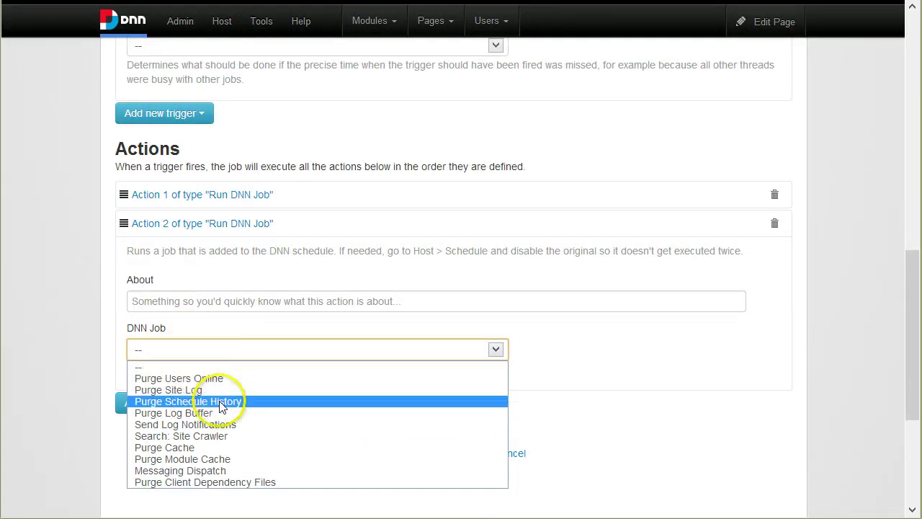
click(199, 448)
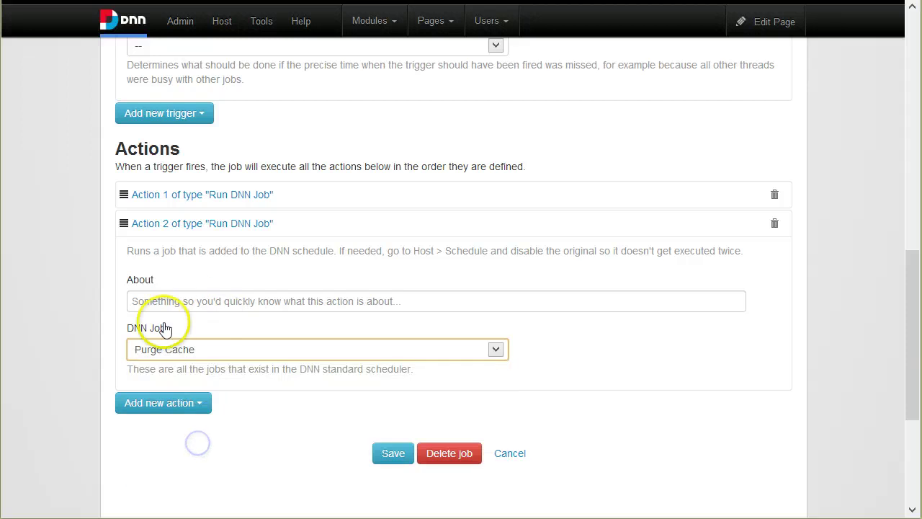
click(261, 226)
click(265, 194)
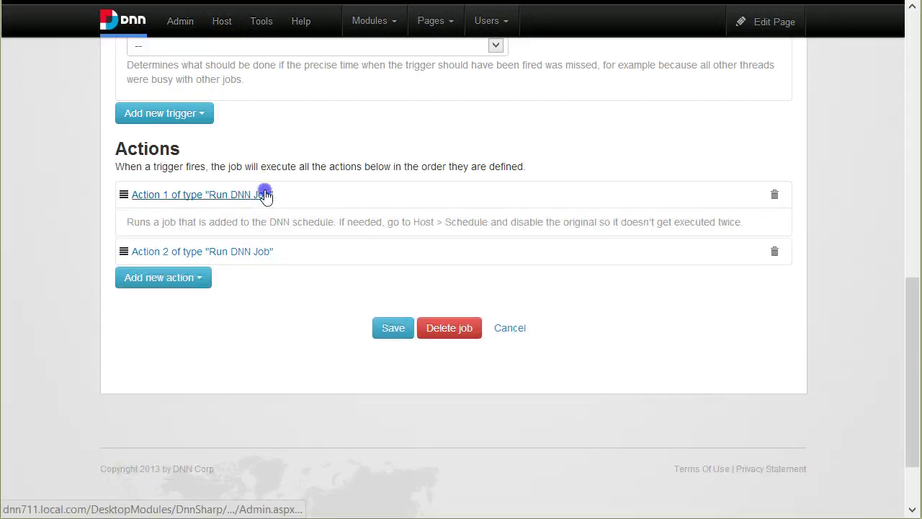
click(265, 377)
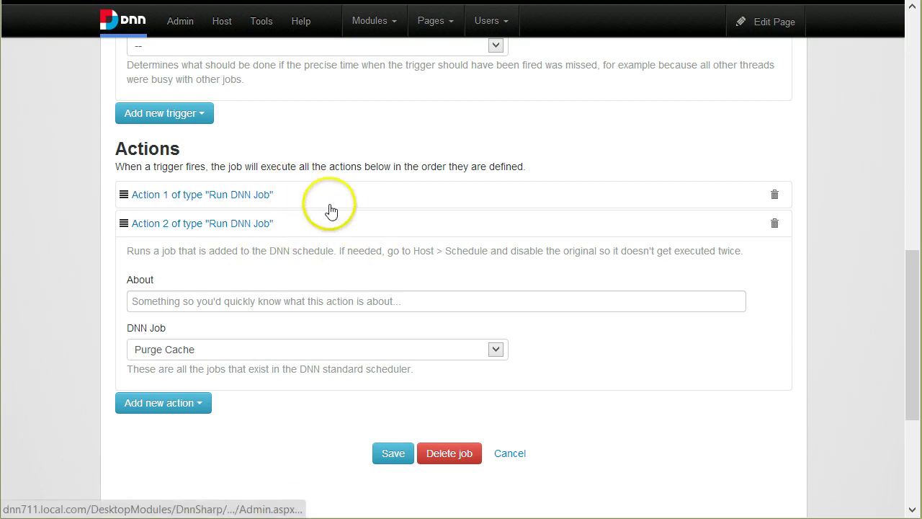
click(331, 209)
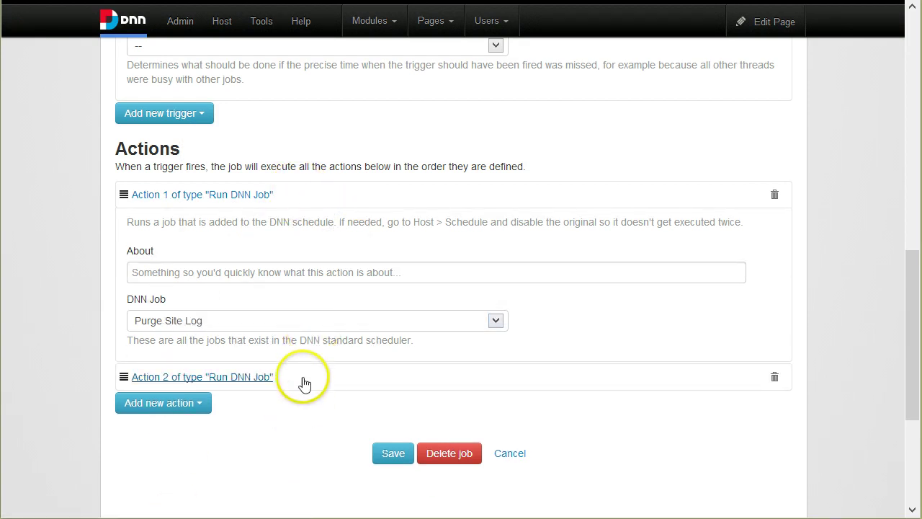
scroll(240, 256, up, 4)
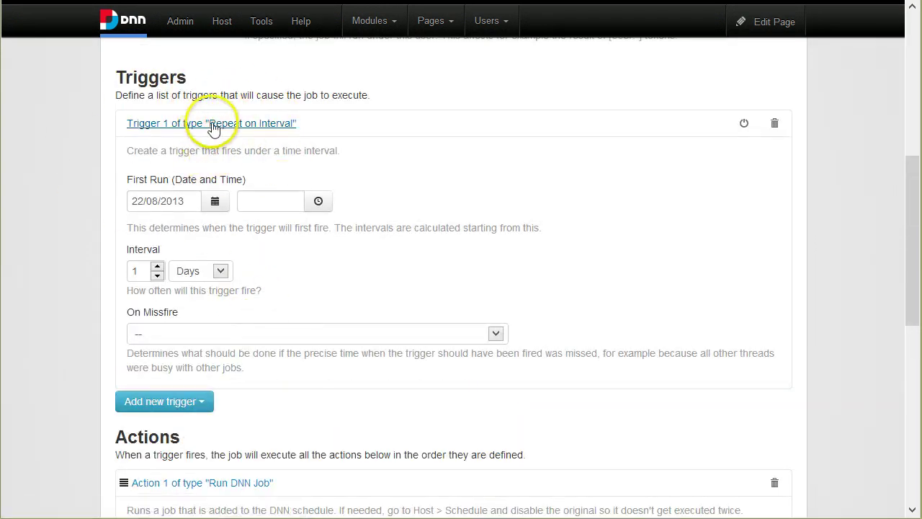
scroll(278, 261, down, 2)
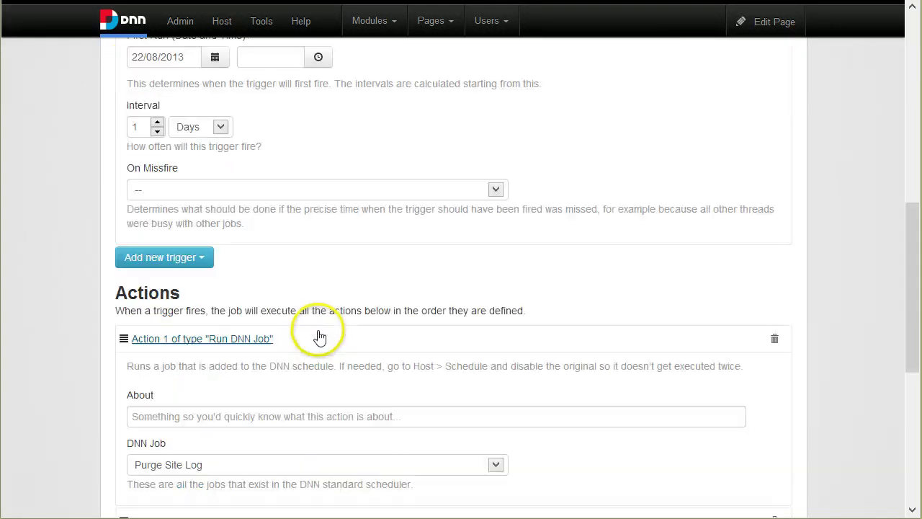
scroll(312, 333, up, 4)
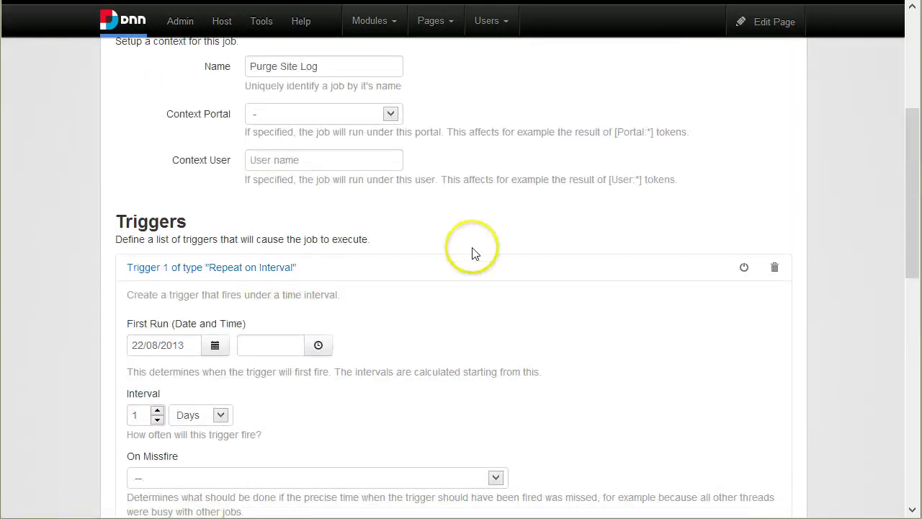
scroll(468, 249, up, 4)
scroll(339, 368, down, 2)
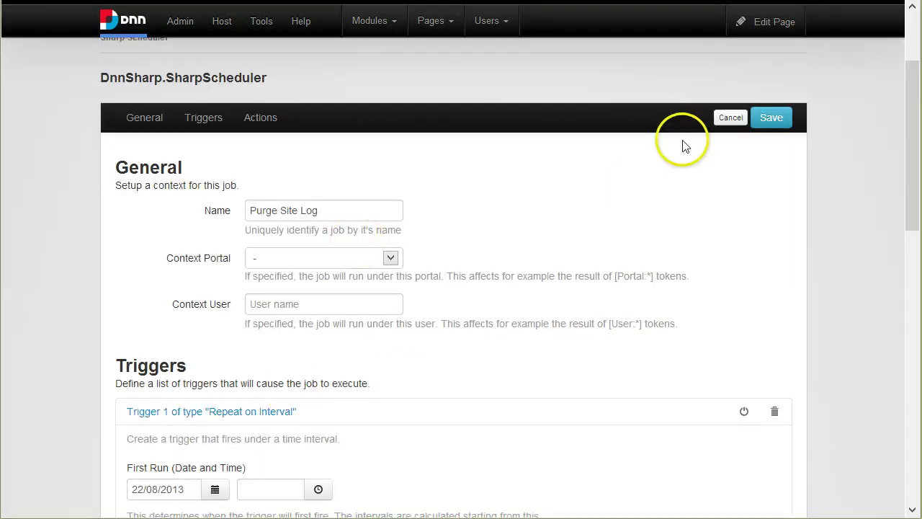
click(731, 118)
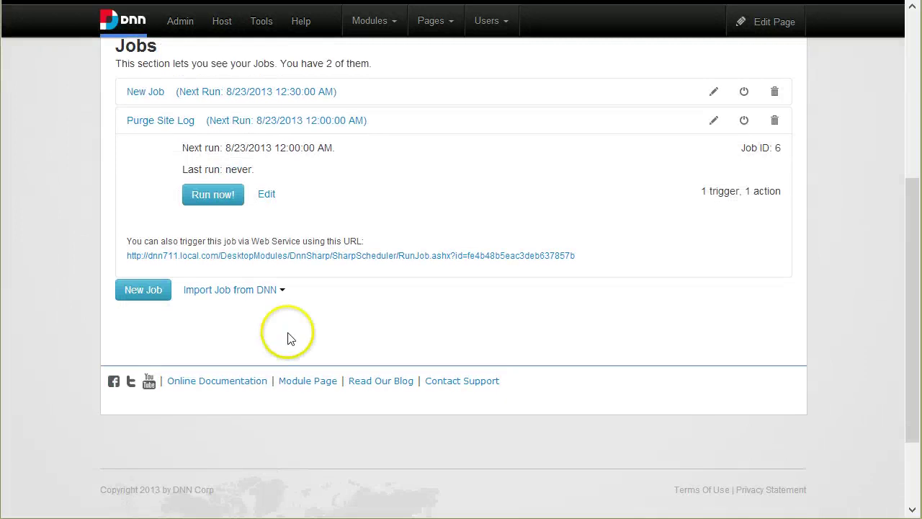
Open Host > Schedule and scroll to Purge Site Log, listed disabled, Every 1 Day.
mouse_move(211, 23)
mouse_move(226, 102)
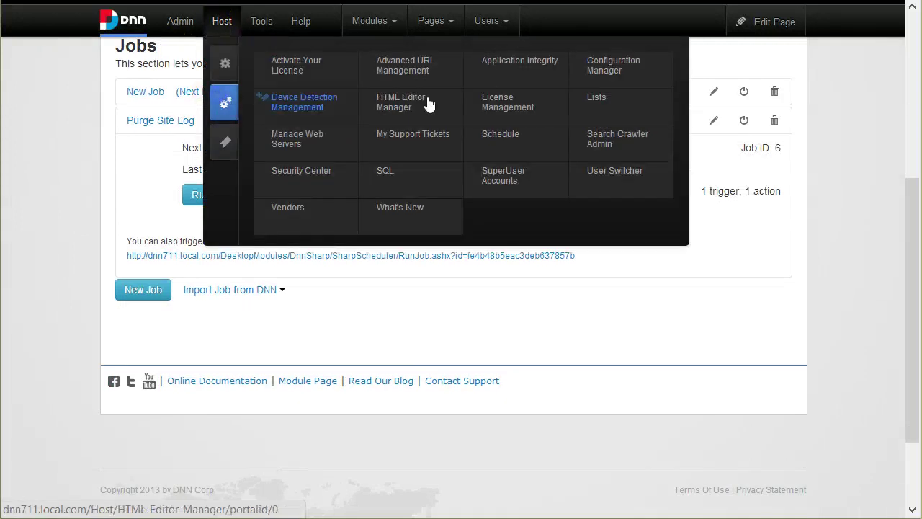
click(490, 137)
scroll(533, 169, down, 1)
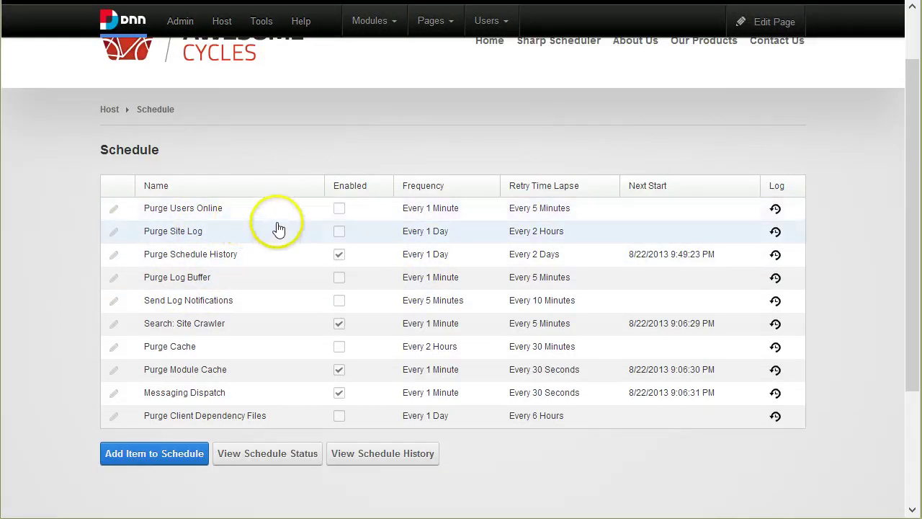
scroll(325, 441, down, 1)
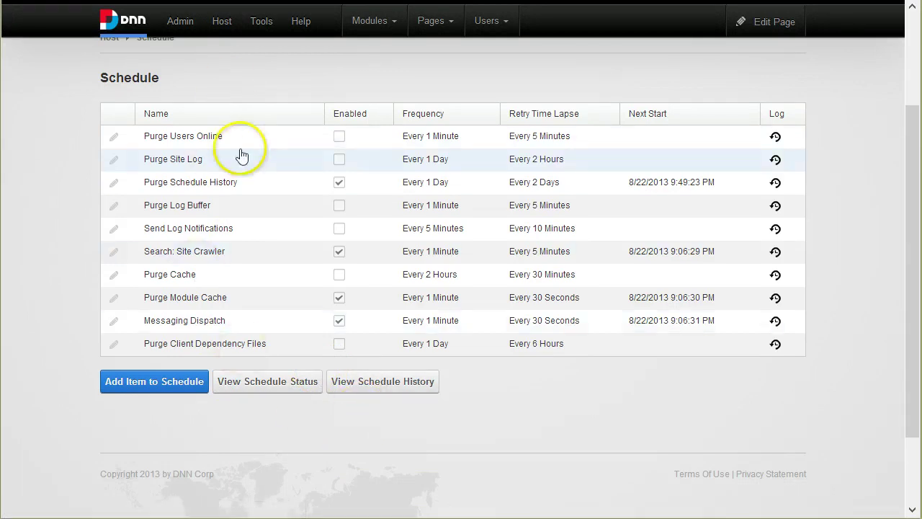
scroll(356, 253, up, 2)
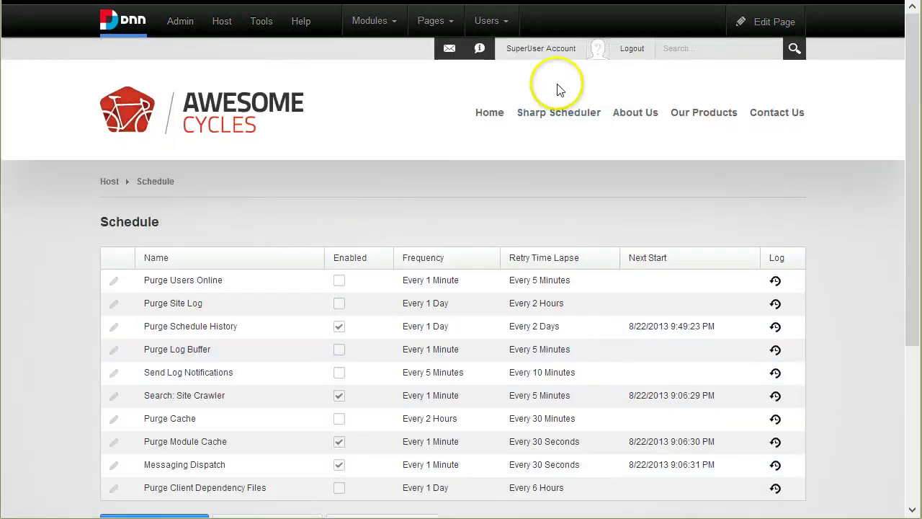
Go to the Sharp Scheduler page and scroll to the Jobs list showing New Job and Purge Site Log.
click(559, 112)
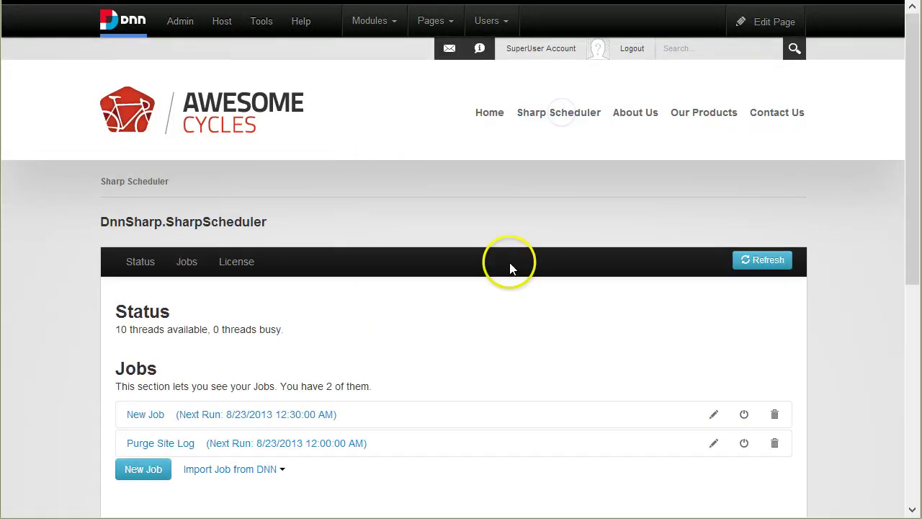
scroll(510, 269, down, 2)
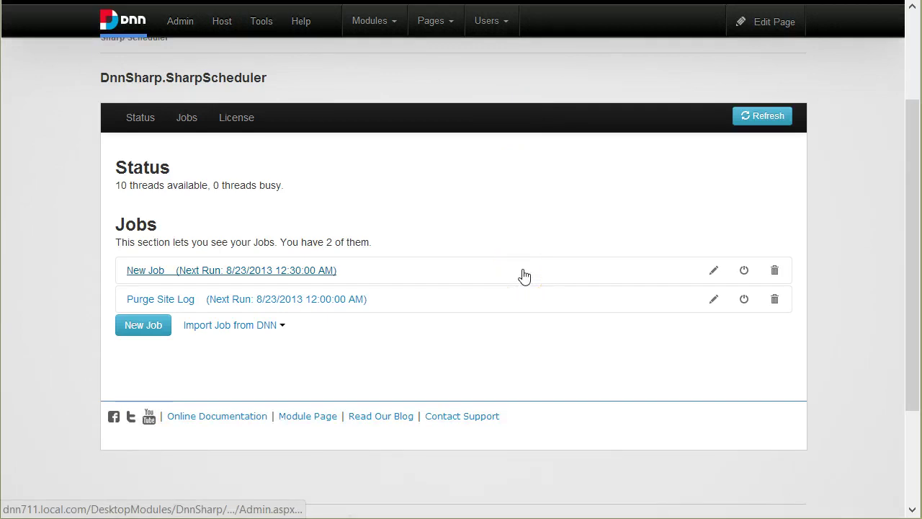